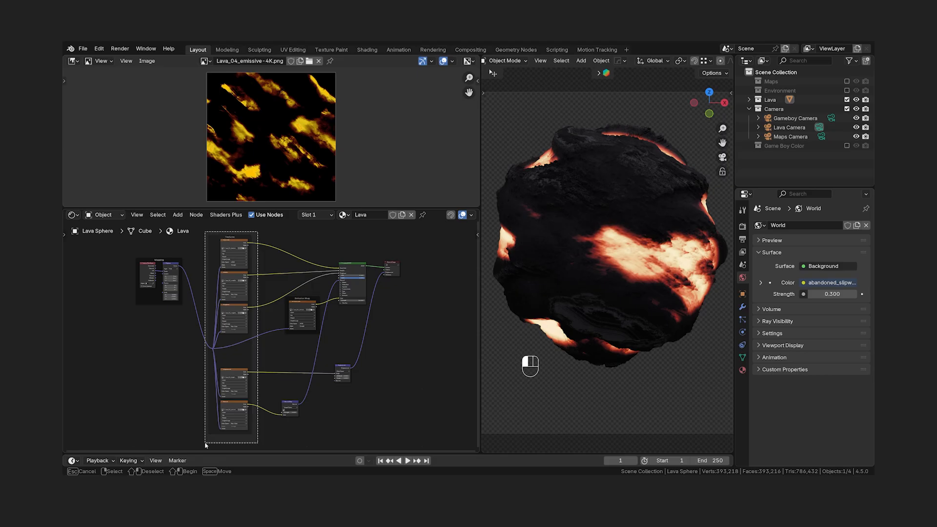
# - Select the lava material's texture nodes and its Emission Map node, and try a lower Emission Strength on the Principled BSDF
pyautogui.moveTo(205, 446); pyautogui.dragTo(205, 444)
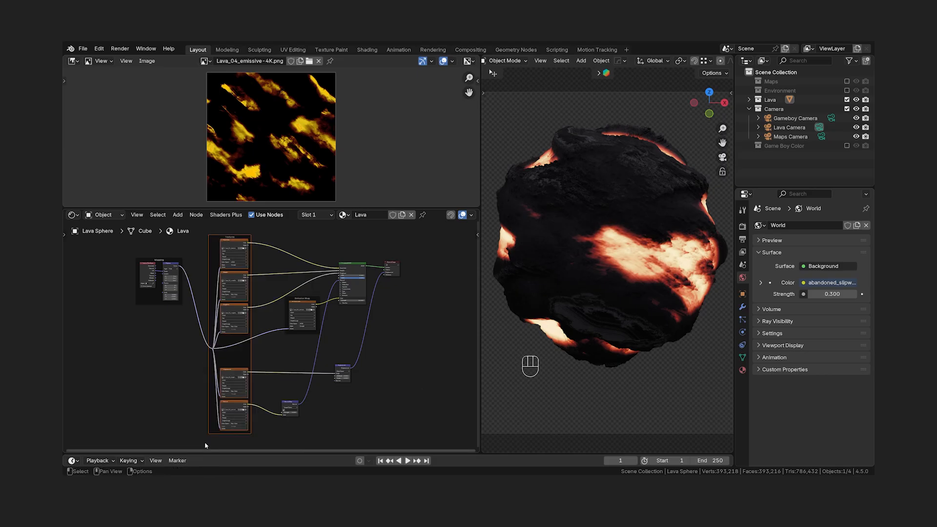
pyautogui.click(305, 304)
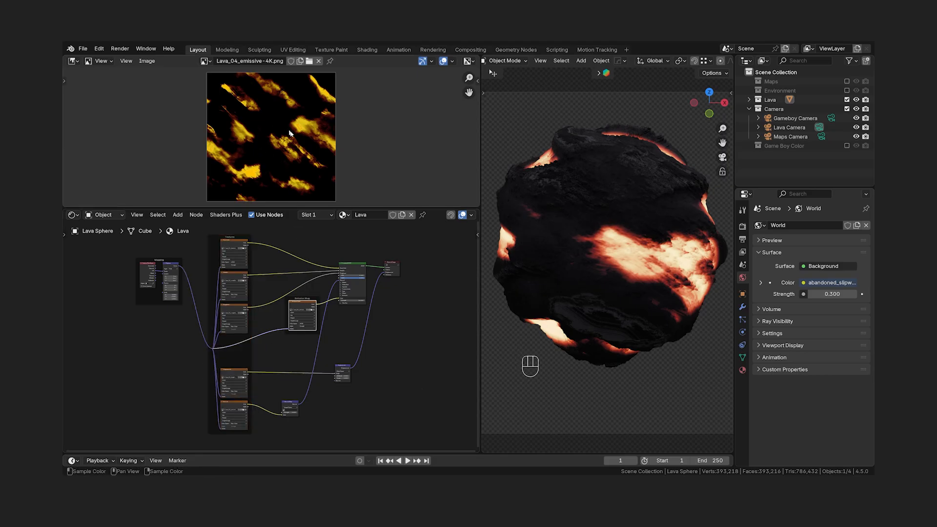
pyautogui.scroll(3, 401, 321)
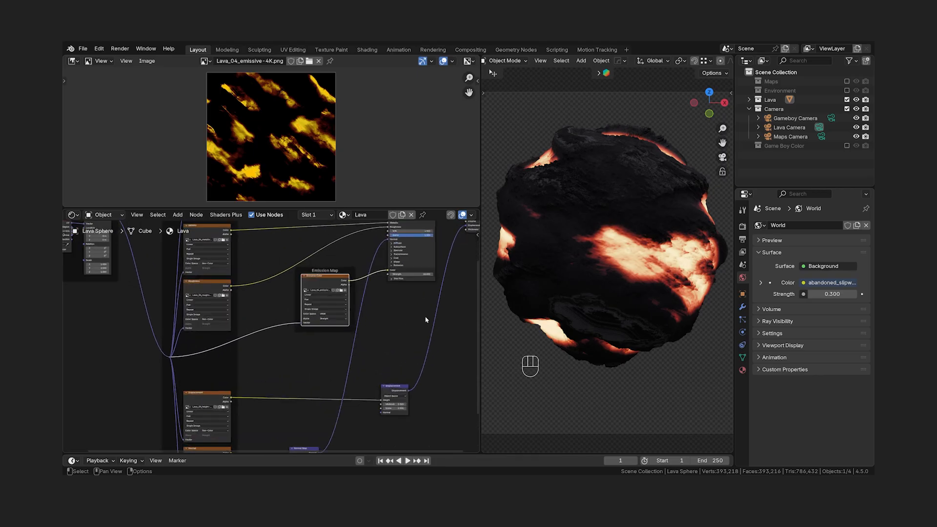
pyautogui.scroll(2, 348, 375)
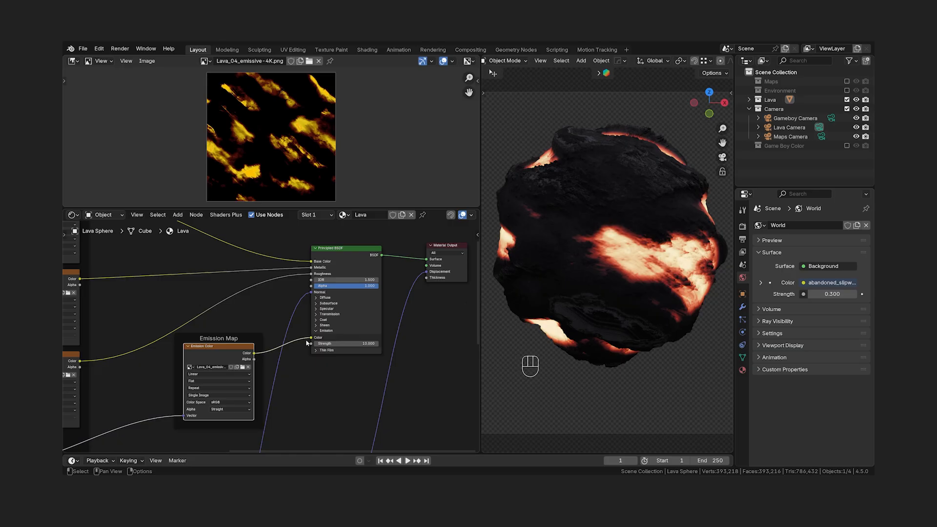
pyautogui.moveTo(316, 344); pyautogui.dragTo(316, 344)
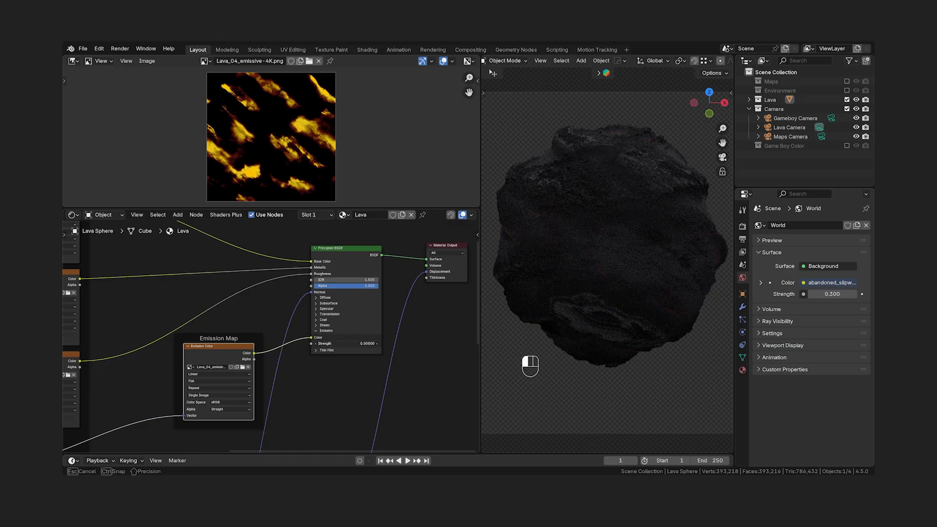
pyautogui.press('Escape')
# - Insert a Hue/Saturation/Value node between the Emission Map texture and the Principled BSDF's emission color, and try shifting its hue
pyautogui.press('g')
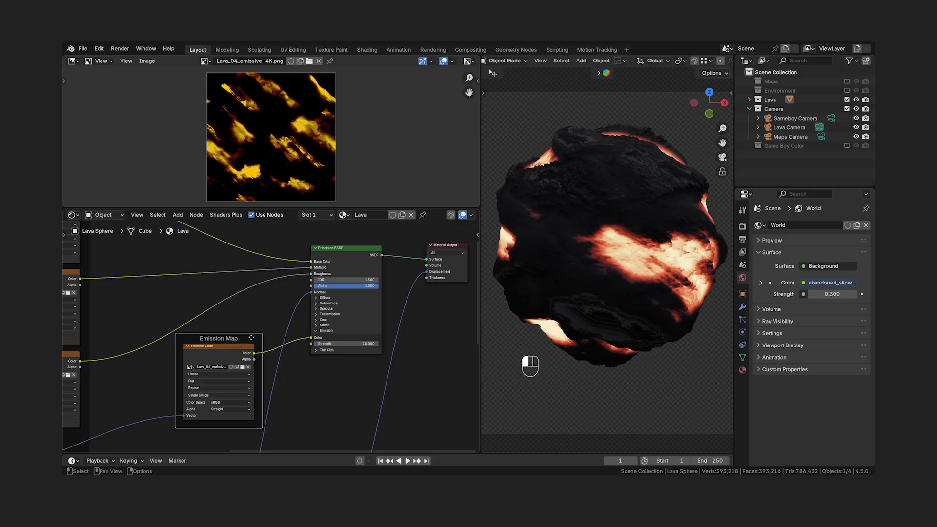
pyautogui.click(301, 387)
pyautogui.hotkey('shift', 'a')
pyautogui.moveTo(263, 307)
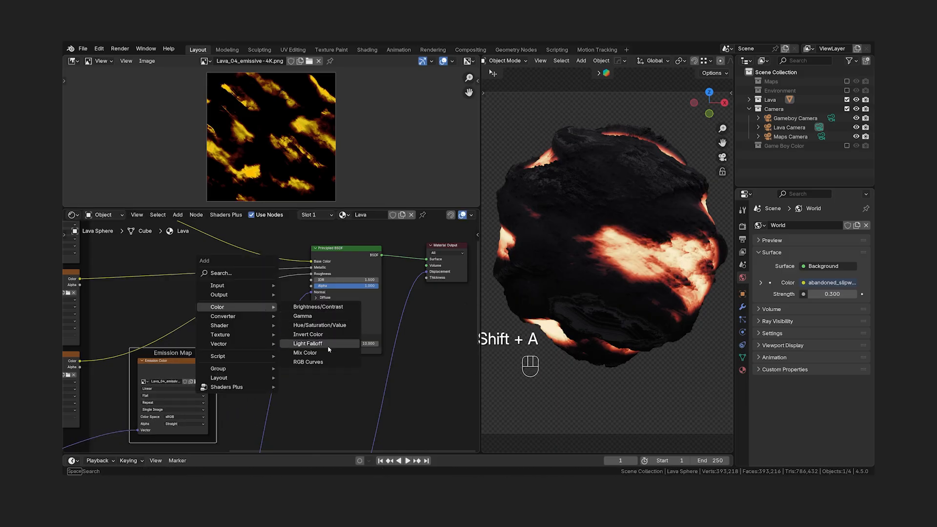
pyautogui.click(319, 325)
pyautogui.click(226, 335)
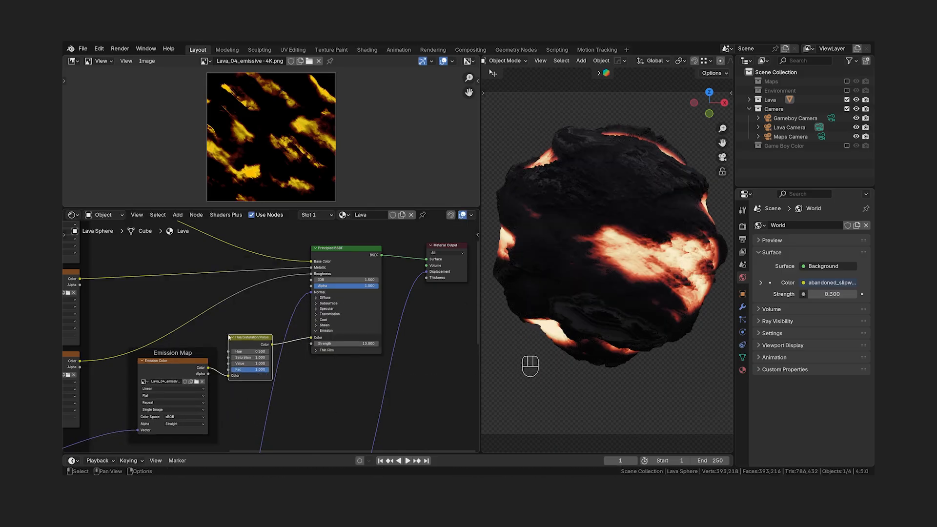
pyautogui.keyDown('shift'); pyautogui.moveTo(250, 351); pyautogui.dragTo(239, 351); pyautogui.keyUp('shift')
pyautogui.rightClick(250, 351)
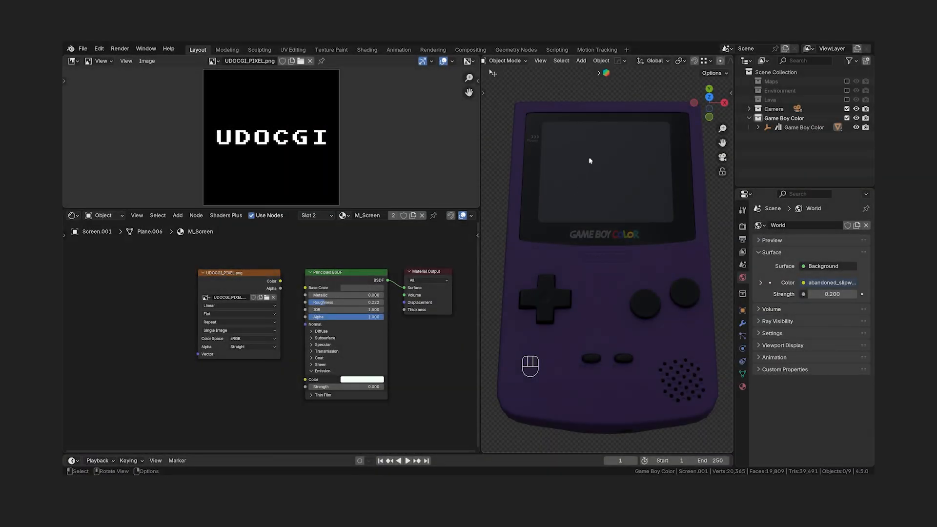
# - Connect the UDOCGI_PIXEL.png texture's color to the Principled BSDF's emission color and set the Emission Strength to 1
pyautogui.click(367, 274)
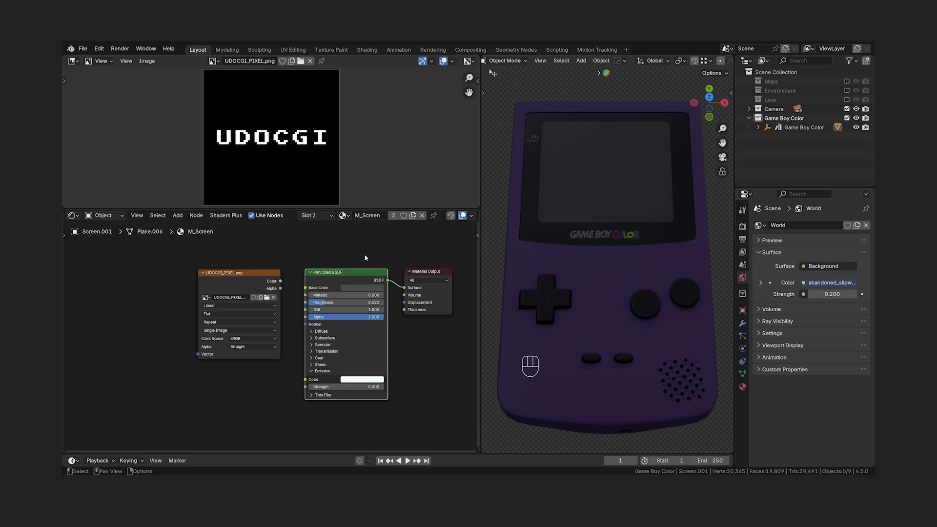
pyautogui.click(271, 280)
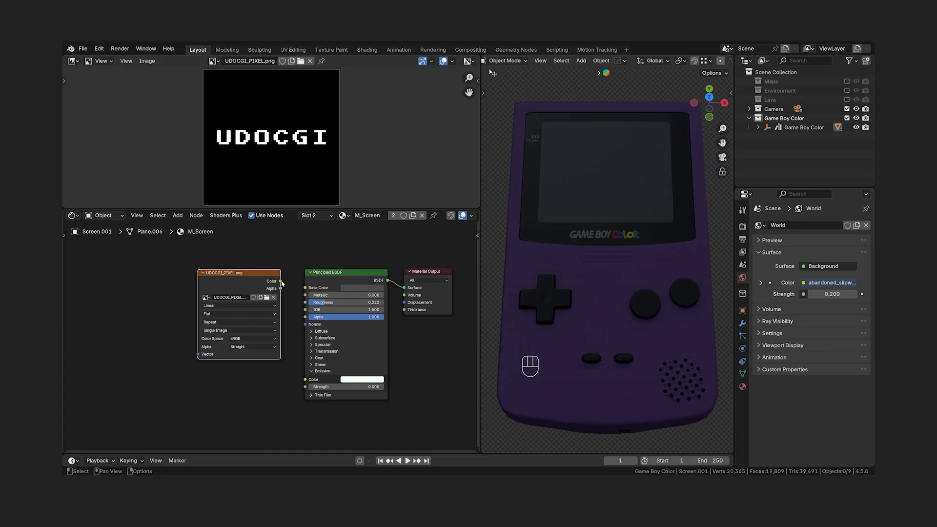
pyautogui.moveTo(280, 281); pyautogui.dragTo(305, 380)
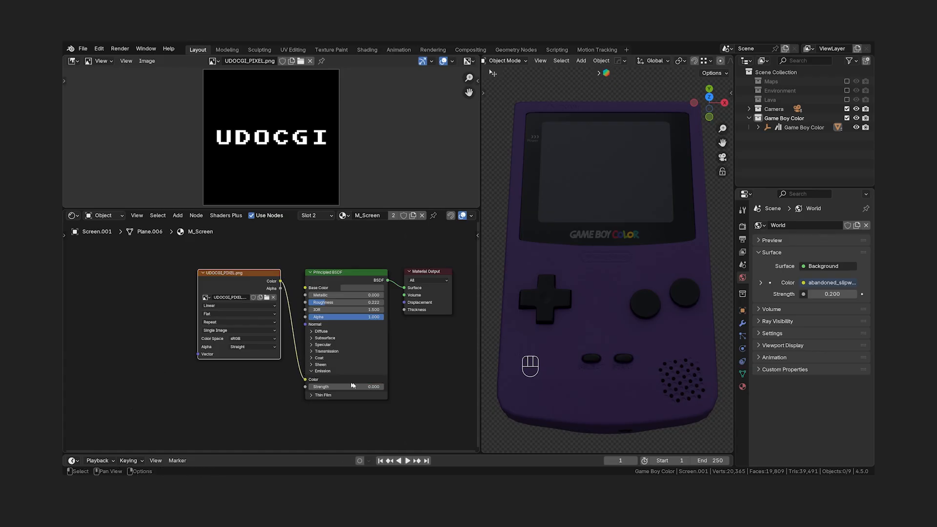
pyautogui.click(371, 386)
pyautogui.write('1')
pyautogui.press('Return')
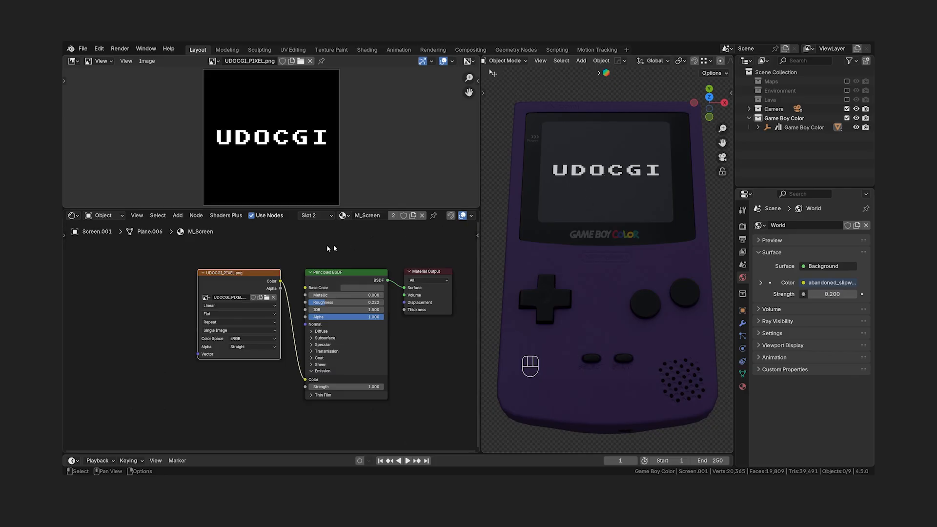
# - Move the image texture node away along X and insert a Color Ramp between it and the emission color input
pyautogui.press('g')
pyautogui.press('x')
pyautogui.click(236, 267)
pyautogui.hotkey('shift', 'a')
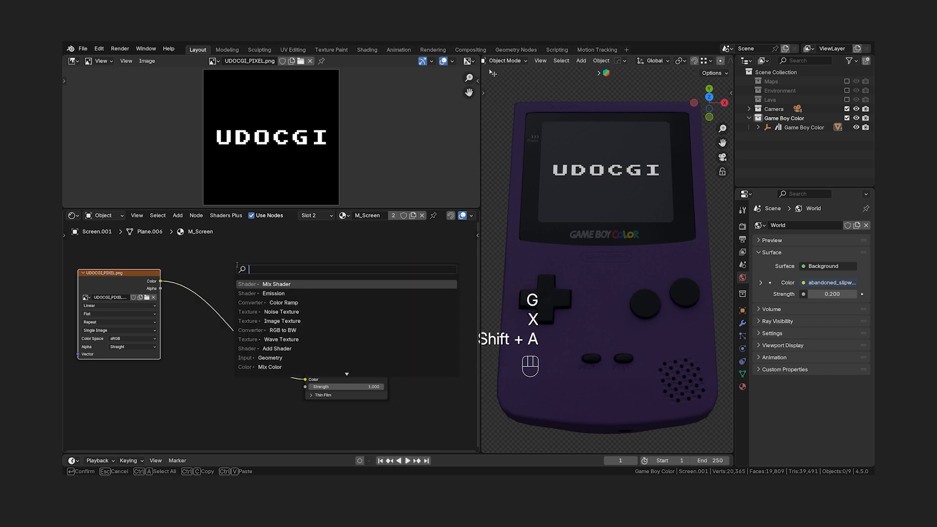
pyautogui.write('color ramp')
pyautogui.click(300, 285)
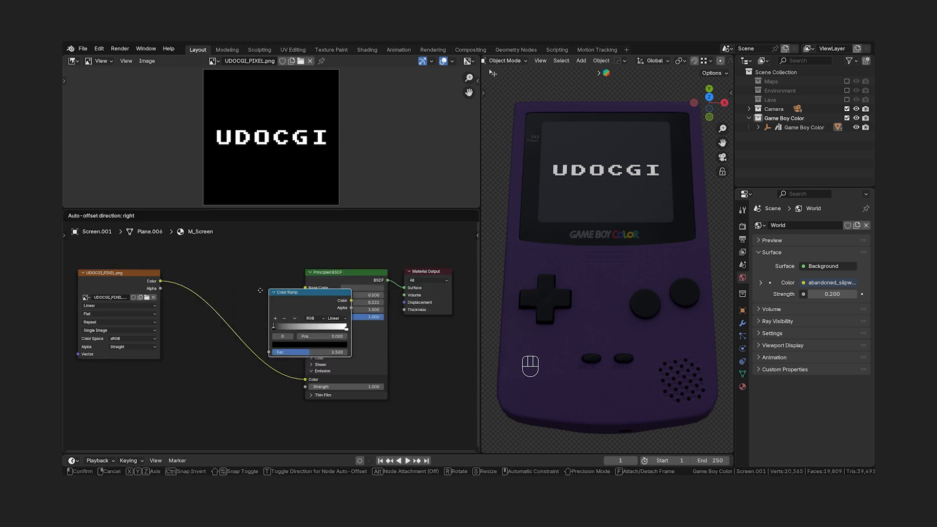
pyautogui.click(200, 292)
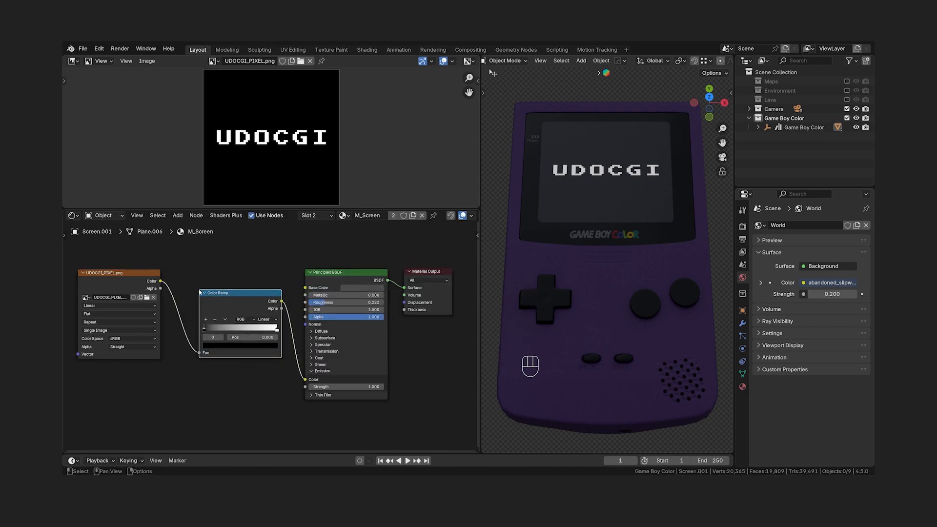
# - Change the Color Ramp's white stop to a light green
pyautogui.click(277, 330)
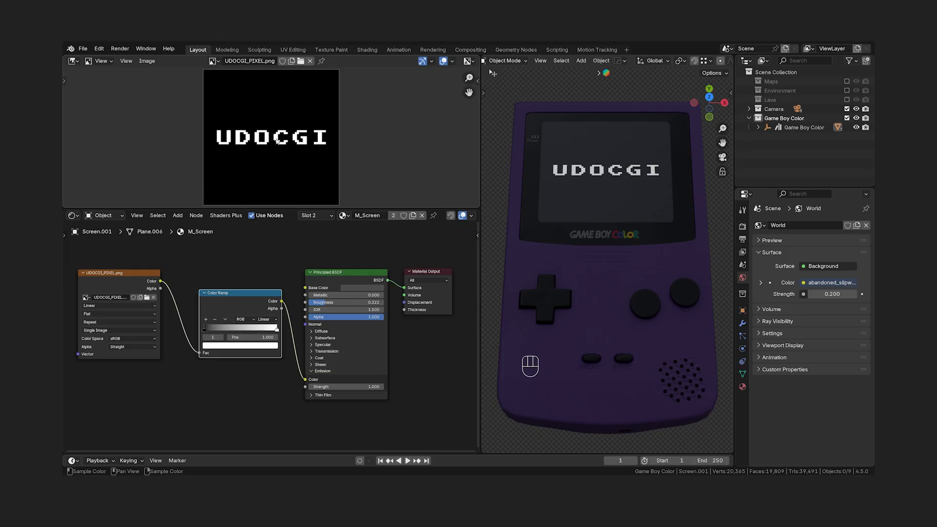
pyautogui.click(258, 347)
pyautogui.moveTo(234, 264); pyautogui.dragTo(219, 254)
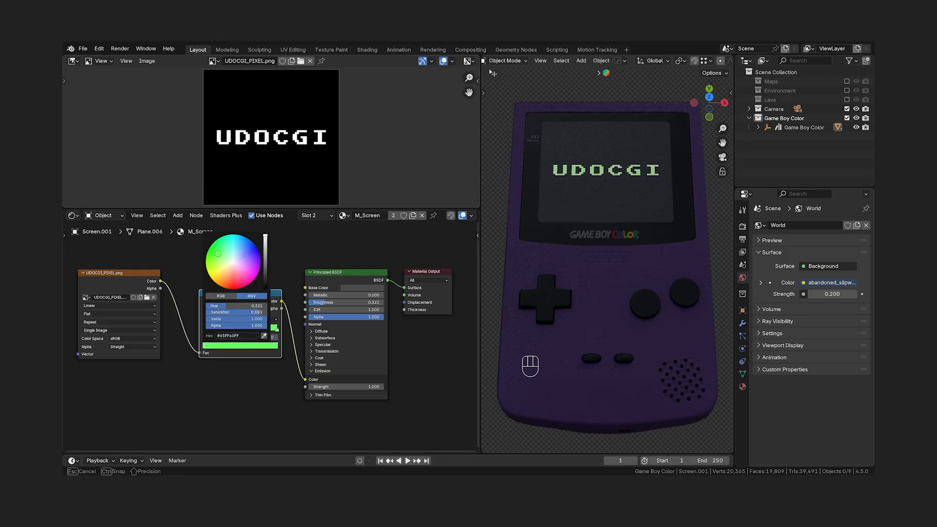
# - Brighten the Color Ramp's black stop to grey and try raising the Emission Strength to about 12.9
pyautogui.click(204, 329)
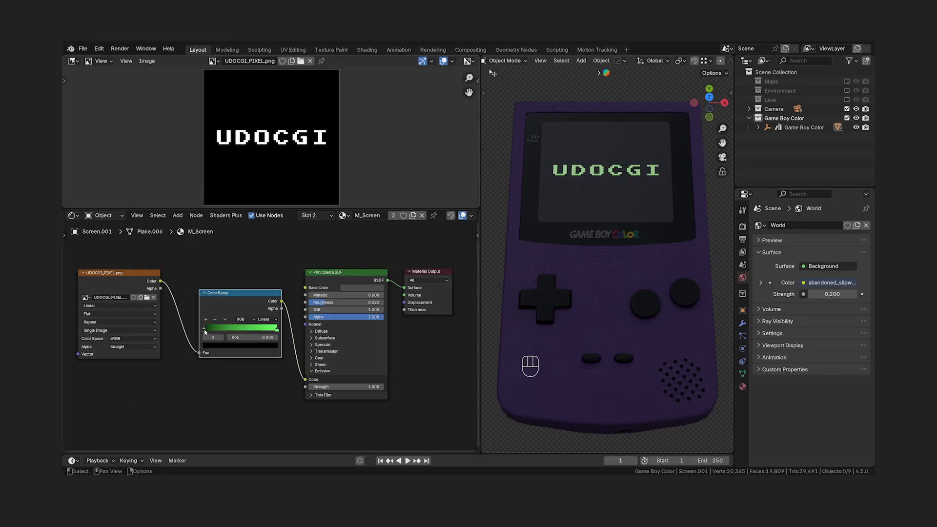
pyautogui.click(258, 345)
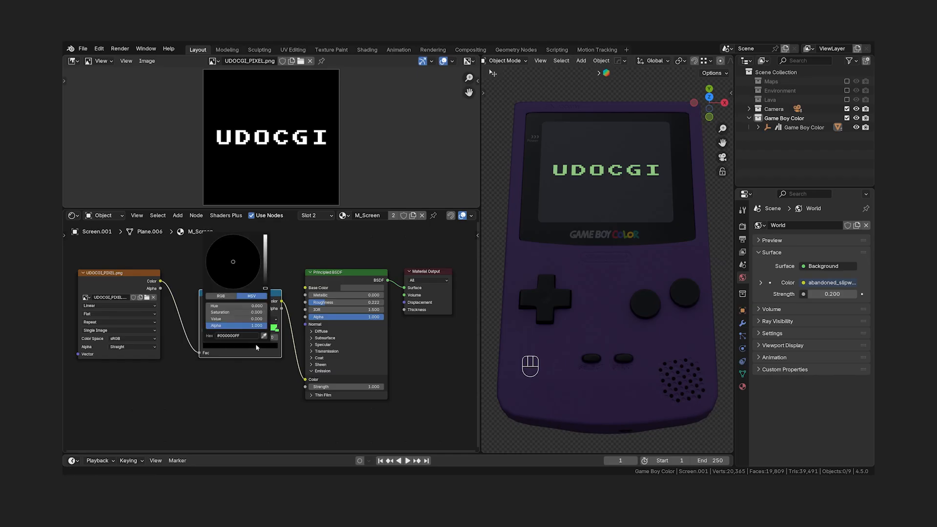
pyautogui.moveTo(265, 286); pyautogui.dragTo(268, 271)
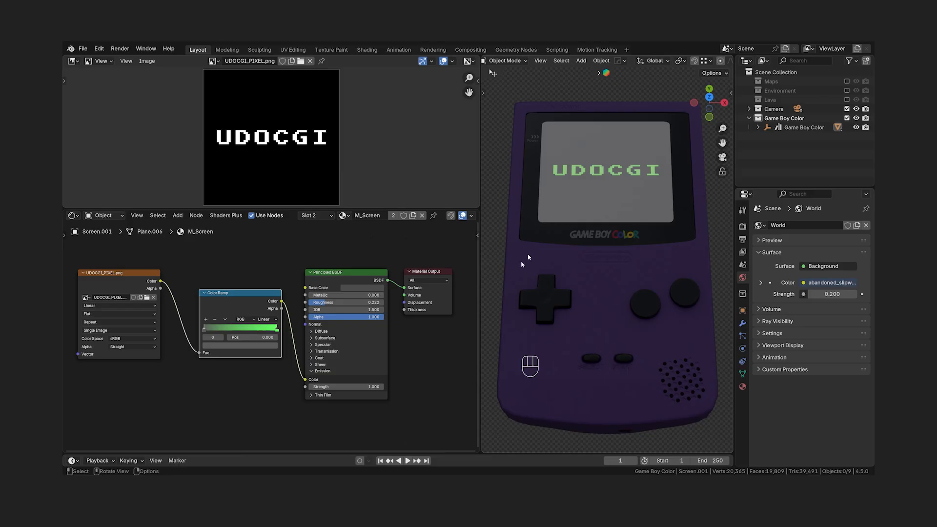
pyautogui.moveTo(344, 387); pyautogui.dragTo(413, 386)
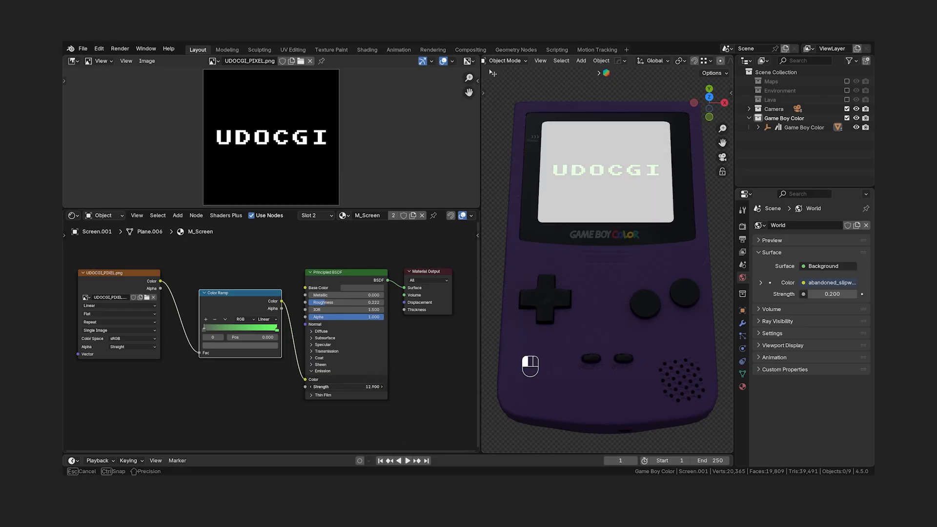
pyautogui.press('Escape')
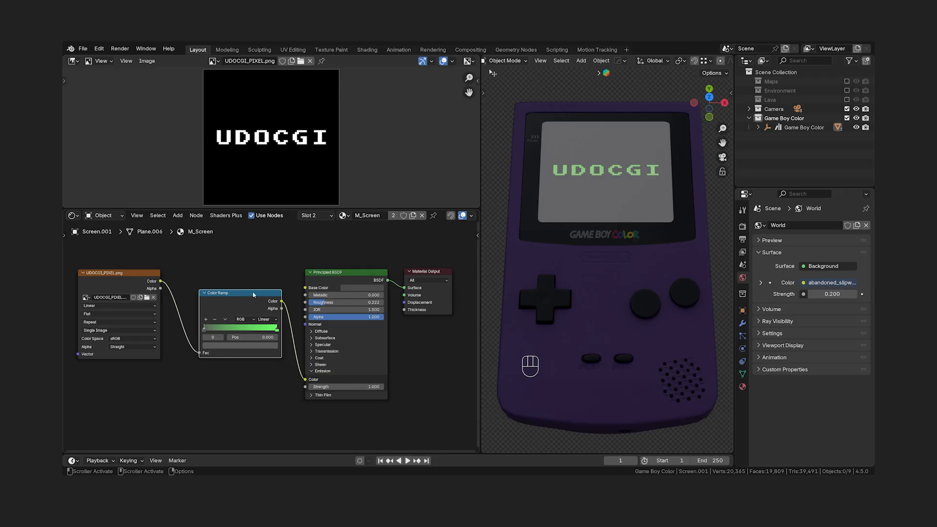
# - Delete the Color Ramp node and move the UDOCGI_PIXEL.png texture node to the other side of the Principled BSDF, above the shader link
pyautogui.press('x')
pyautogui.scroll(-5, 430, 318)
pyautogui.moveTo(438, 335); pyautogui.dragTo(360, 337, button='middle')
pyautogui.click(105, 303)
pyautogui.press('g')
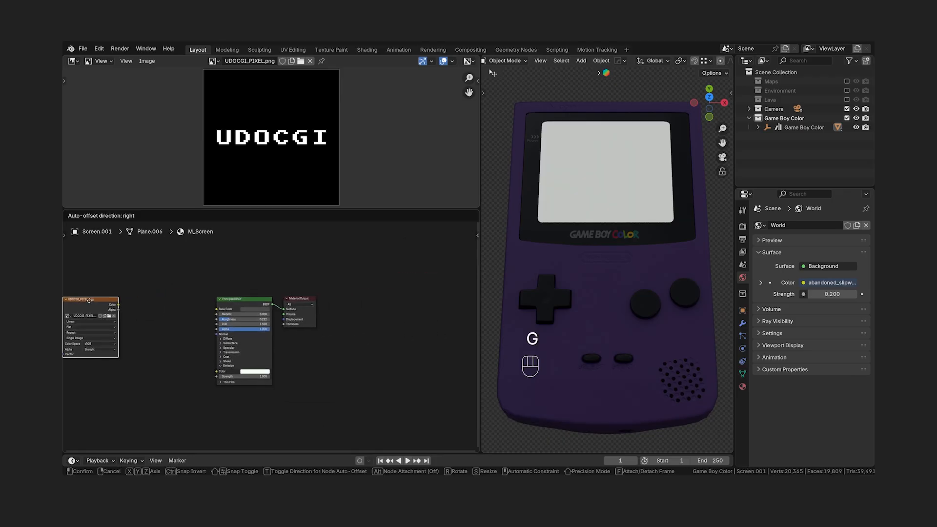
pyautogui.click(345, 266)
# - Enlarge the shader editor area and move the Material Output node along X, well away from the Principled BSDF
pyautogui.moveTo(346, 266); pyautogui.dragTo(262, 261, button='middle')
pyautogui.moveTo(289, 209); pyautogui.dragTo(297, 118)
pyautogui.click(214, 274)
pyautogui.press('g')
pyautogui.press('x')
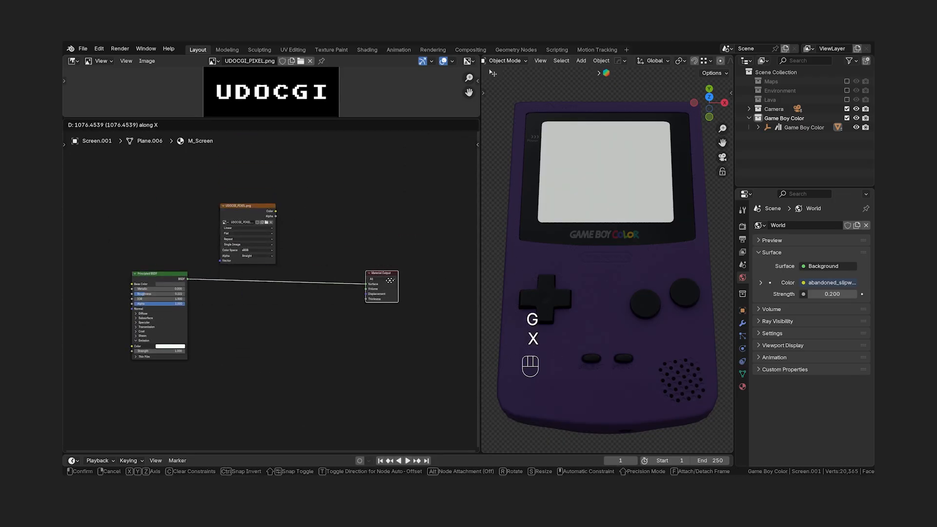
pyautogui.click(415, 276)
# - Insert a Mix Shader node on the link between the Principled BSDF and the Material Output
pyautogui.scroll(3, 386, 276)
pyautogui.hotkey('shift', 'a')
pyautogui.click(357, 211)
pyautogui.write('mix sha')
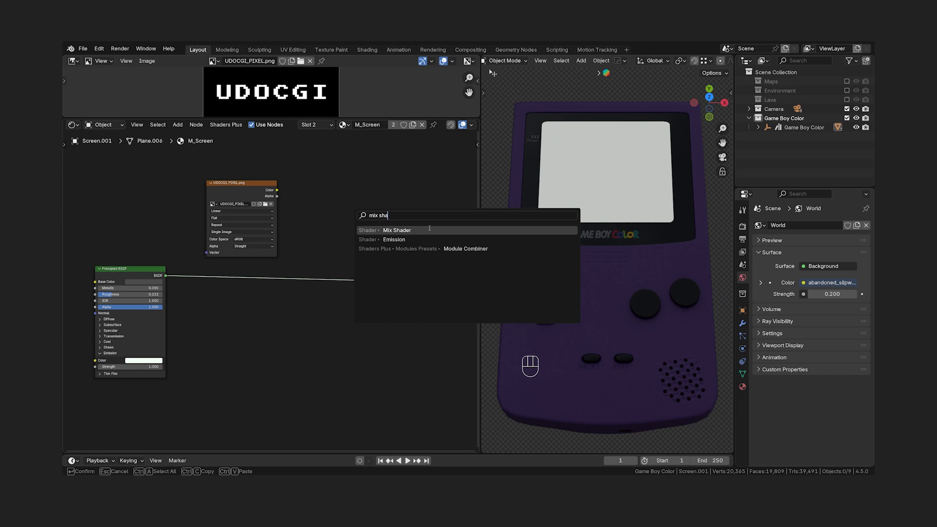
pyautogui.click(429, 229)
pyautogui.click(321, 264)
# - Add an Emission shader below the image texture node and connect it to the Mix Shader's second shader input
pyautogui.hotkey('shift', 'a')
pyautogui.write('emission')
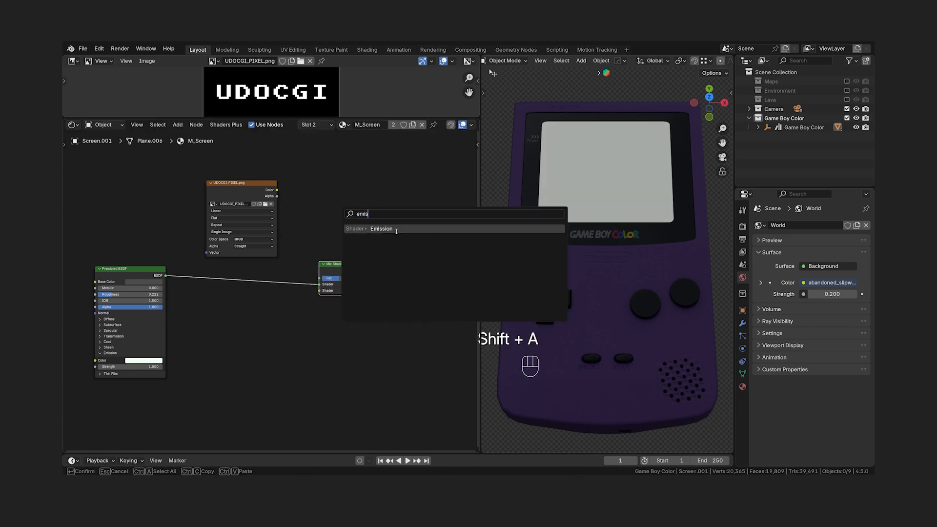
pyautogui.press('Return')
pyautogui.click(291, 315)
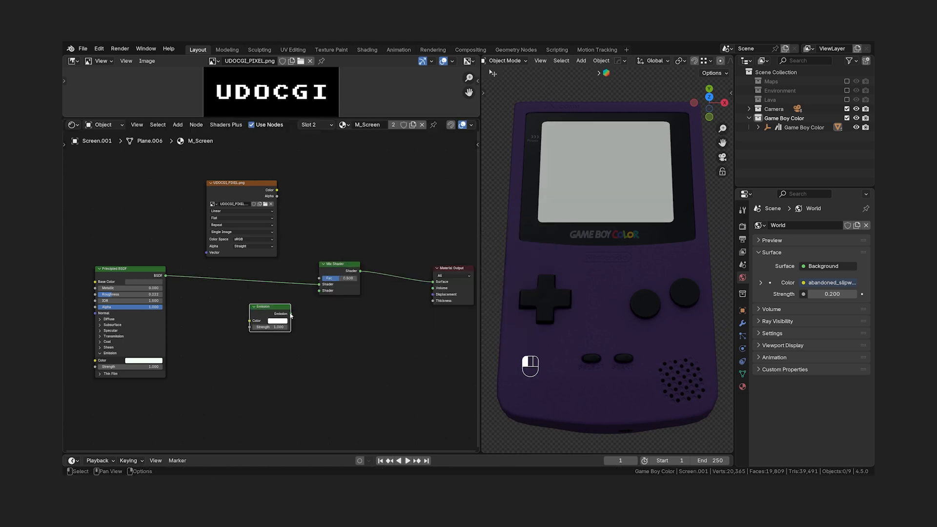
# - Set the UDOCGI_PIXEL.png texture's color space to Non-Color and connect its color to the Mix Shader's Fac input
pyautogui.click(255, 191)
pyautogui.click(262, 239)
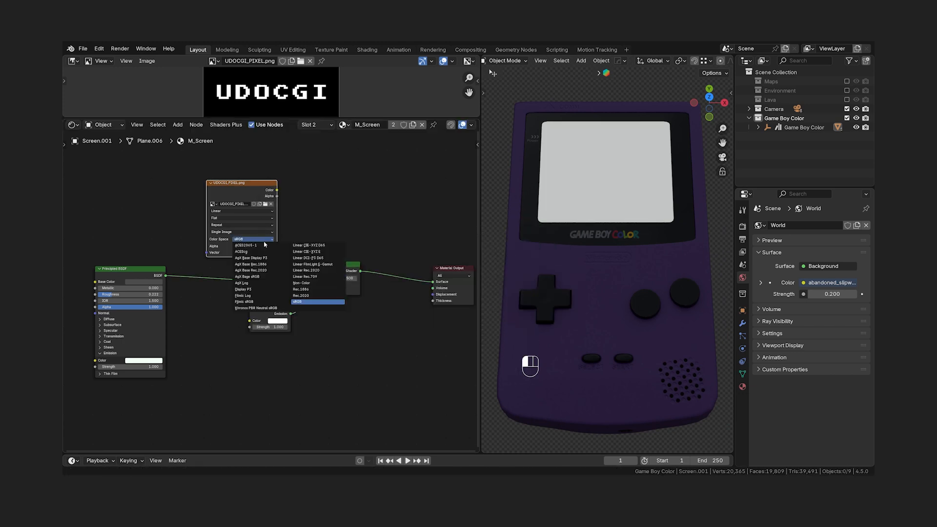
pyautogui.click(318, 284)
pyautogui.moveTo(276, 190); pyautogui.dragTo(319, 278)
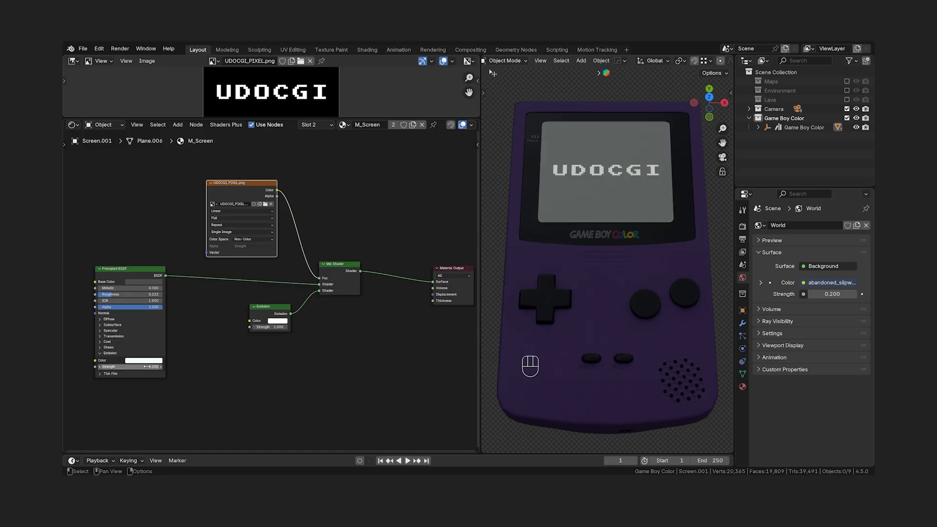
# - Set the Emission node's color to light green and its strength to 0
pyautogui.click(277, 321)
pyautogui.moveTo(295, 251); pyautogui.dragTo(308, 243)
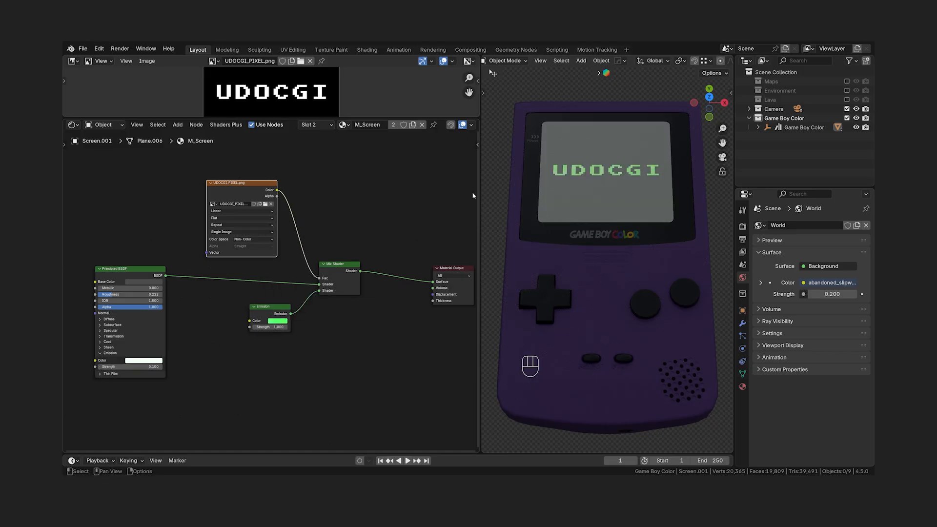
pyautogui.moveTo(273, 328)
pyautogui.mouseDown()
pyautogui.moveTo(312, 327)
pyautogui.moveTo(258, 327)
pyautogui.moveTo(274, 327)
pyautogui.mouseUp()
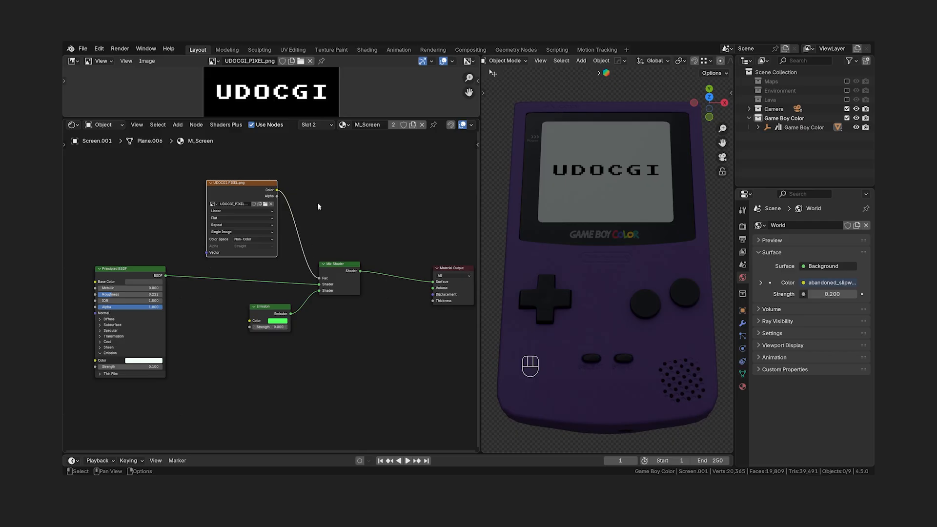
pyautogui.click(277, 327)
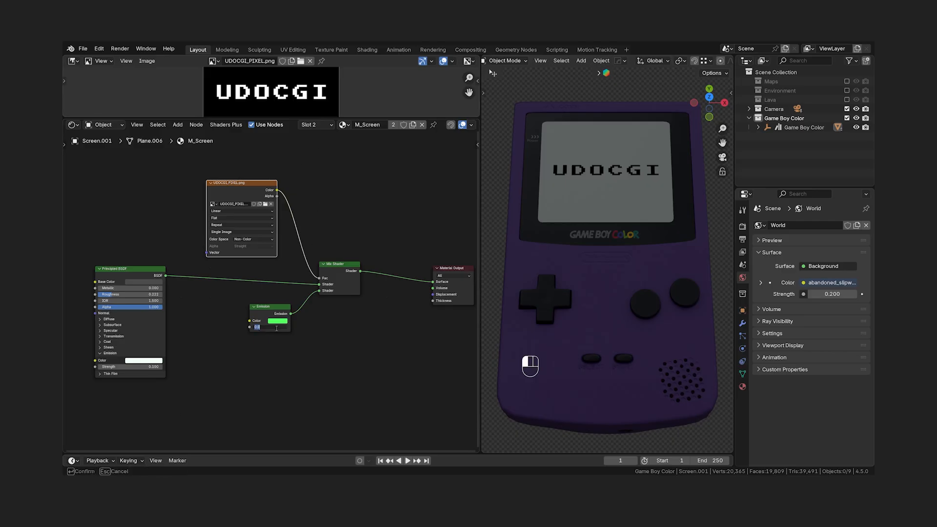
pyautogui.press('Return')
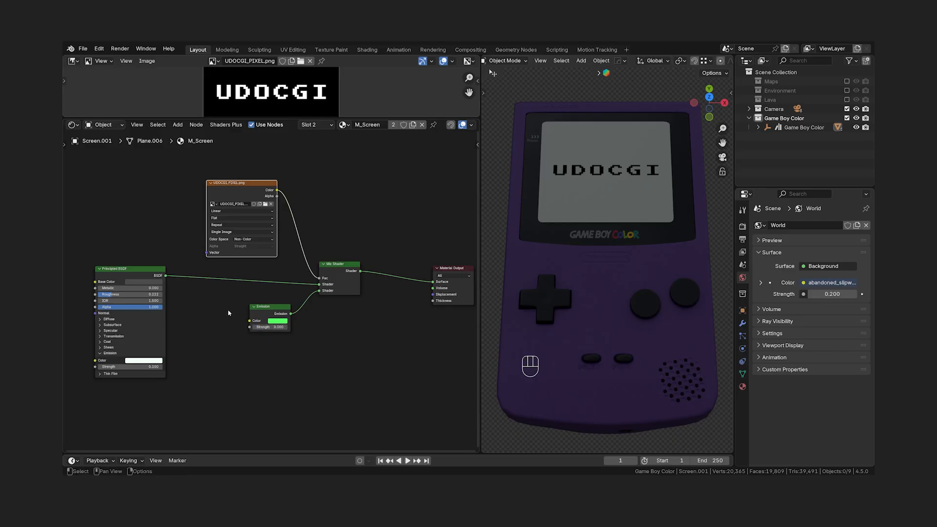
pyautogui.moveTo(411, 240); pyautogui.dragTo(381, 243, button='middle')
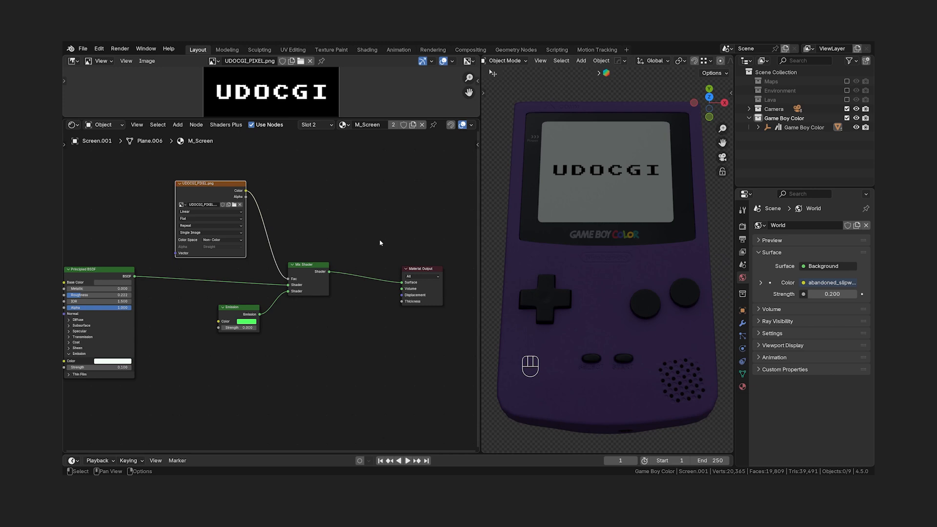
# - Group the image texture, Emission and Mix Shader nodes in a frame labelled "Text Emission"
pyautogui.moveTo(353, 192); pyautogui.dragTo(233, 352)
pyautogui.hotkey('shift', 'p')
pyautogui.press('n')
pyautogui.click(435, 178)
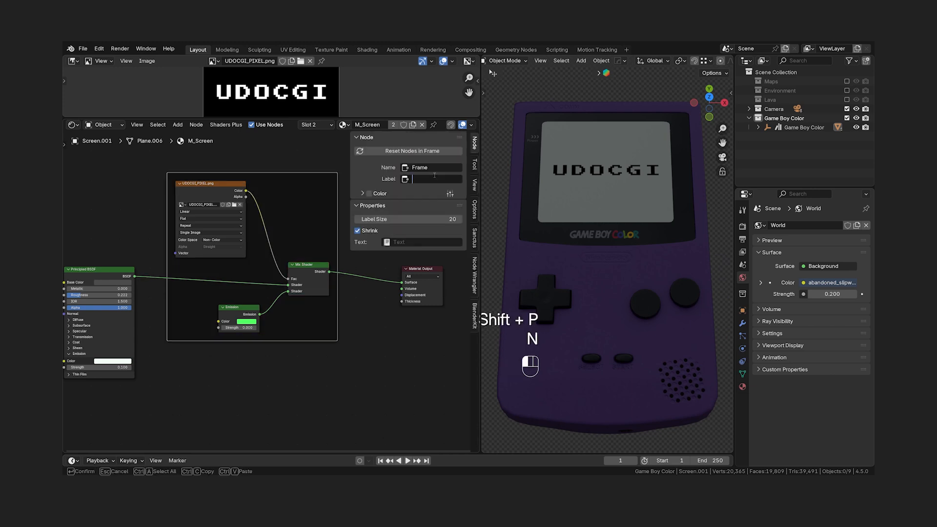
pyautogui.write('Text Emission')
pyautogui.press('Return')
# - Move the Principled BSDF and Material Output nodes lower and insert a second Mix Shader before the Material Output
pyautogui.click(121, 270)
pyautogui.press('n')
pyautogui.press('g')
pyautogui.click(126, 303)
pyautogui.moveTo(423, 269); pyautogui.dragTo(437, 315)
pyautogui.hotkey('shift', 'a')
pyautogui.click(389, 303)
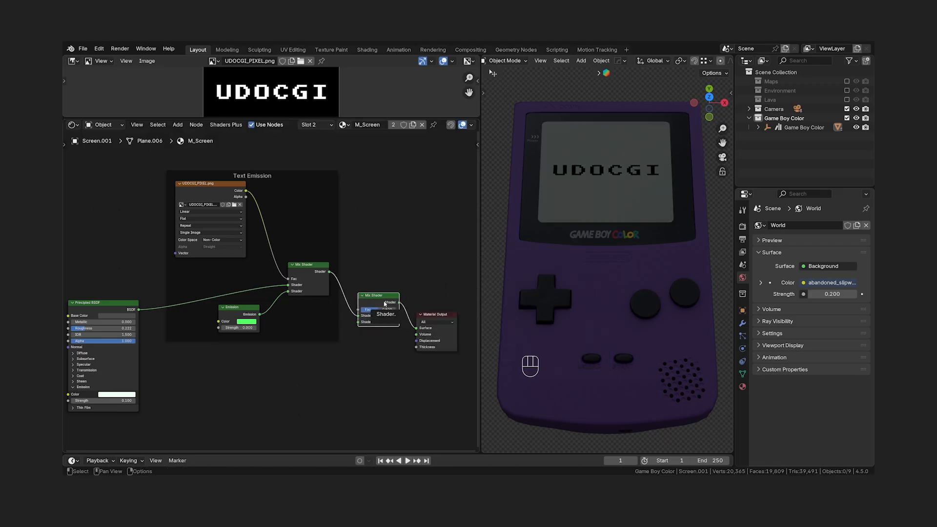
# - Connect the Principled BSDF to the new Mix Shader's second shader input, routing the link through a reroute point below and outside the frame
pyautogui.moveTo(138, 310); pyautogui.dragTo(358, 322)
pyautogui.keyDown('shift'); pyautogui.moveTo(288, 311); pyautogui.dragTo(287, 326, button='right'); pyautogui.keyUp('shift')
pyautogui.moveTo(287, 320); pyautogui.dragTo(264, 402)
pyautogui.hotkey('alt', 'p')
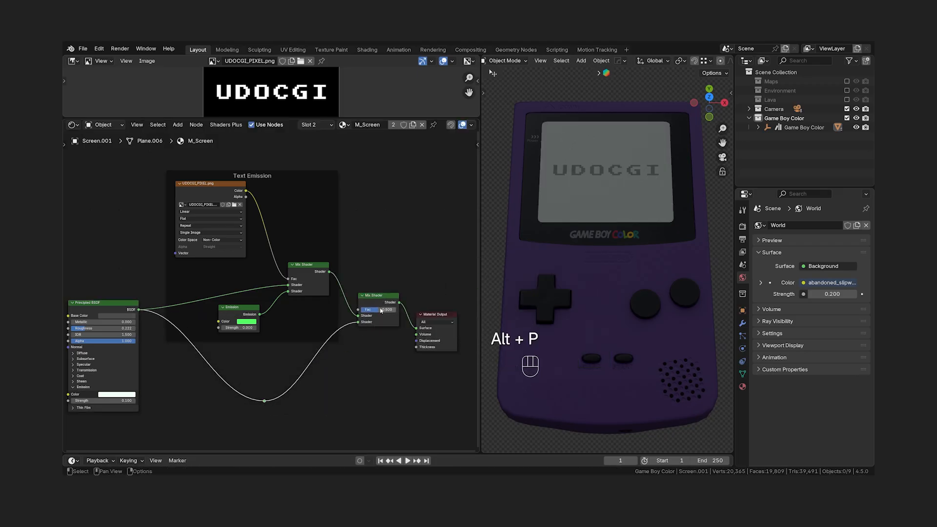
# - Set the second Mix Shader's factor to 0 and test higher strengths for the text and screen emission
pyautogui.moveTo(385, 310); pyautogui.dragTo(362, 310)
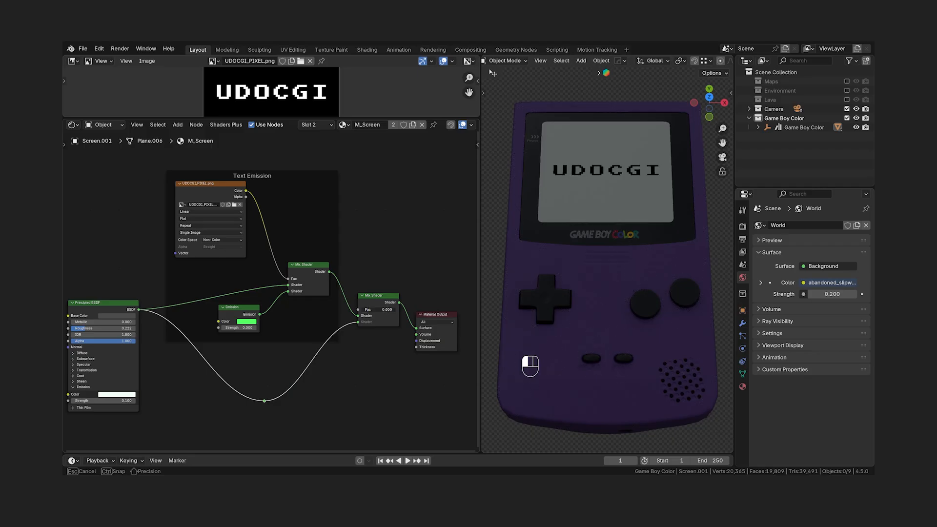
pyautogui.moveTo(239, 328); pyautogui.dragTo(266, 328)
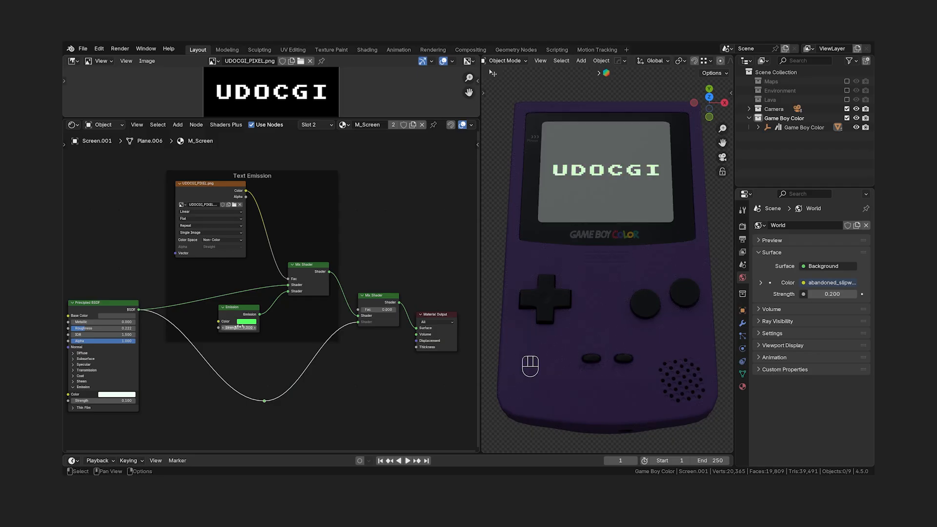
pyautogui.moveTo(364, 309)
pyautogui.mouseDown()
pyautogui.moveTo(396, 310)
pyautogui.moveTo(362, 310)
pyautogui.mouseUp()
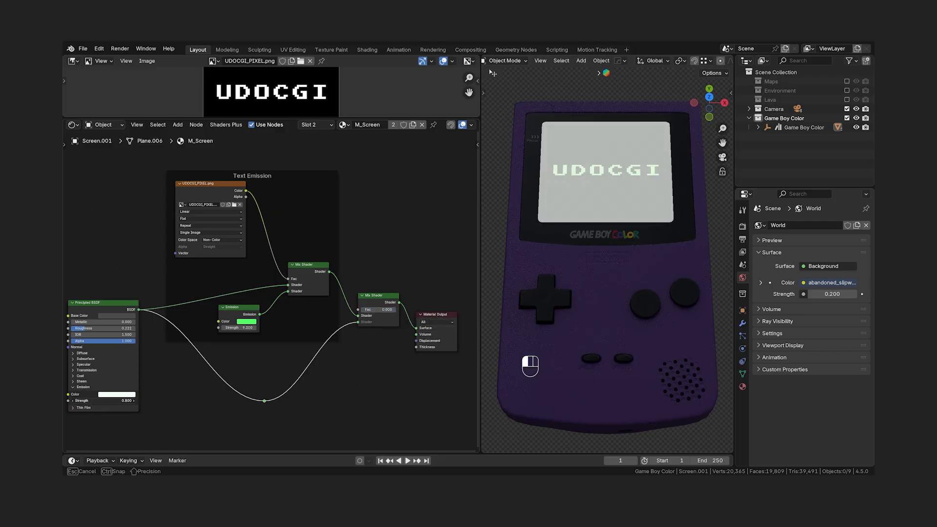
pyautogui.moveTo(103, 401); pyautogui.dragTo(108, 401)
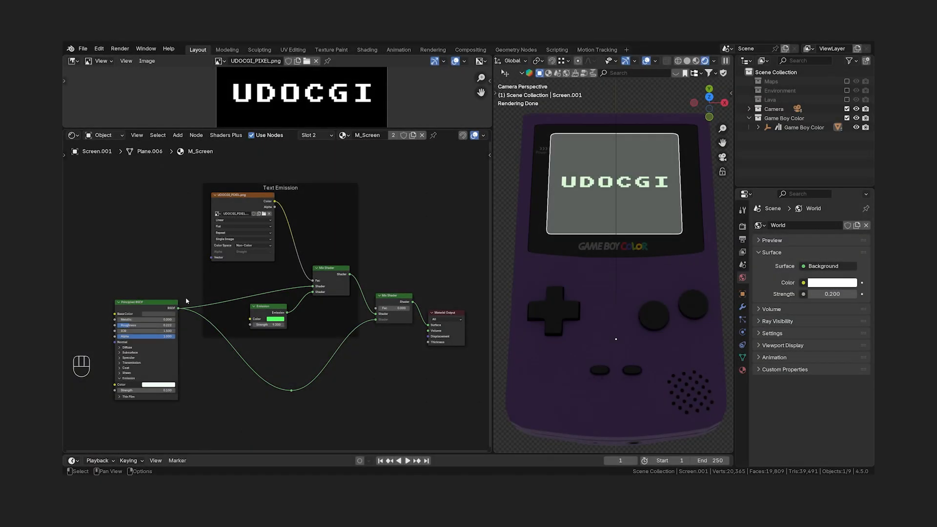
# - Replace the Principled BSDF with a Transparent BSDF feeding both Mix Shaders and adjust the second Mix Shader's factor
pyautogui.click(146, 313)
pyautogui.press('x')
pyautogui.hotkey('shift', 'a')
pyautogui.click(146, 311)
pyautogui.write('trans')
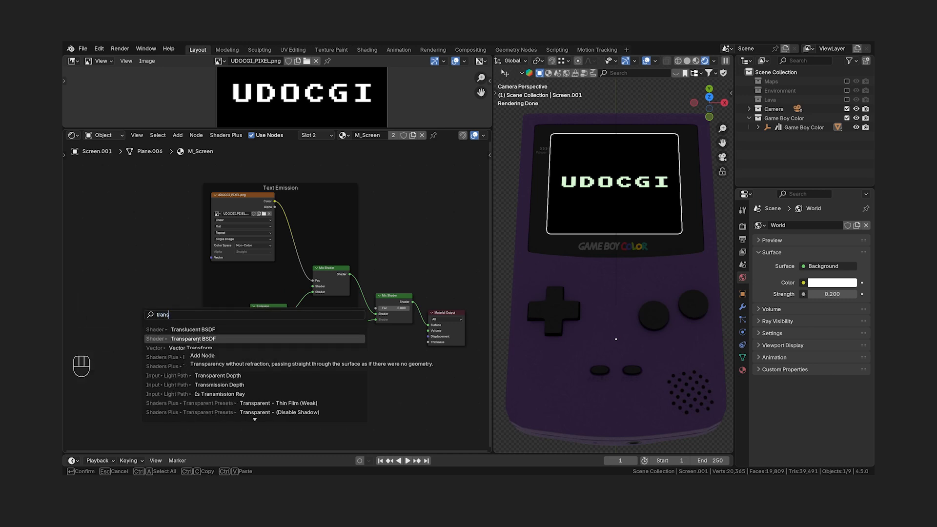
pyautogui.click(197, 339)
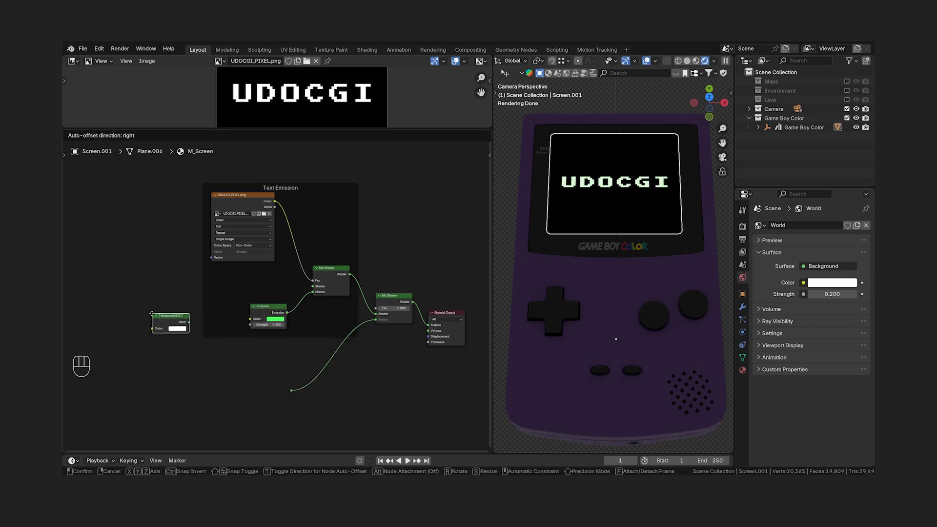
pyautogui.click(172, 323)
pyautogui.moveTo(189, 323); pyautogui.dragTo(291, 391)
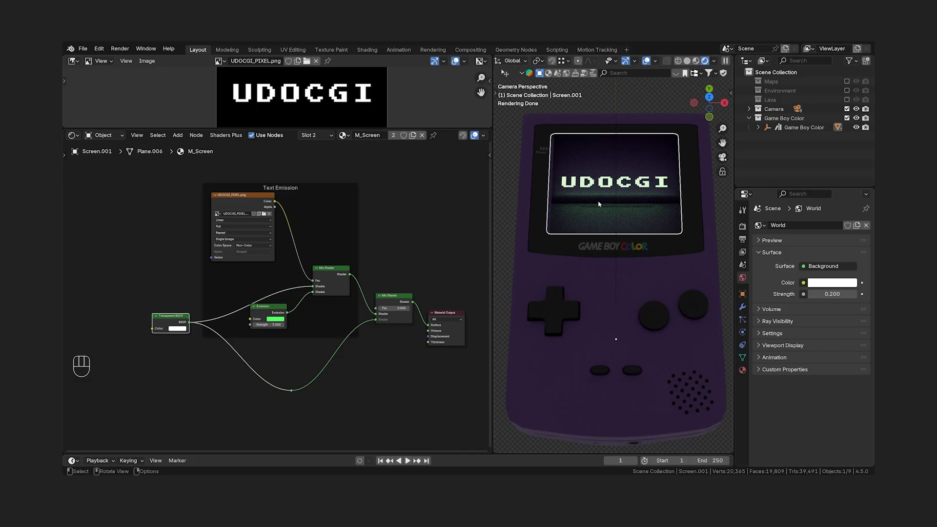
pyautogui.moveTo(391, 308)
pyautogui.mouseDown()
pyautogui.moveTo(425, 308)
pyautogui.moveTo(378, 311)
pyautogui.mouseUp()
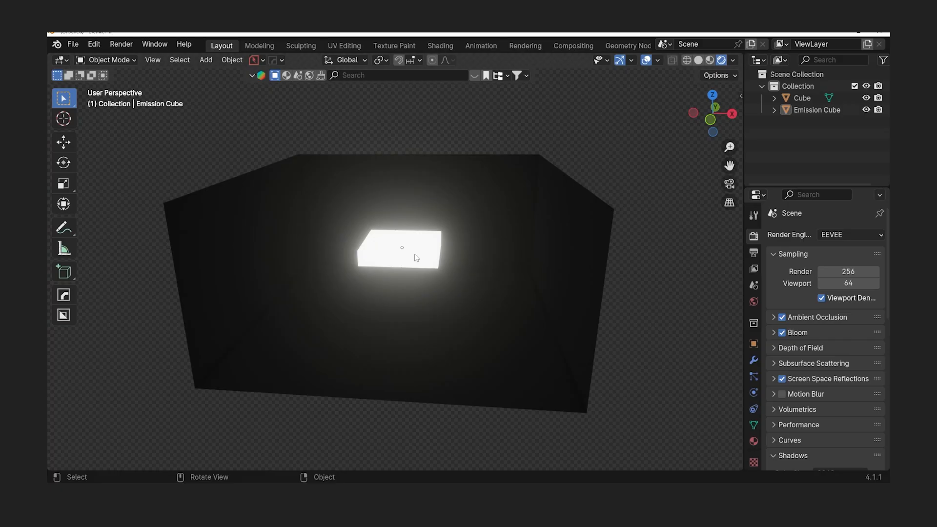
# - Move the Emission Cube around inside the box to check its lighting in EEVEE
pyautogui.click(417, 257)
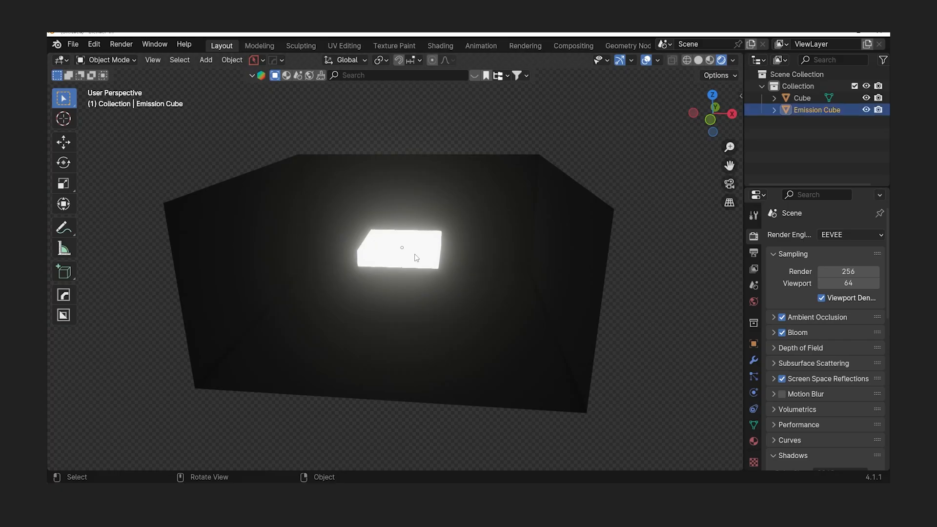
pyautogui.press('g')
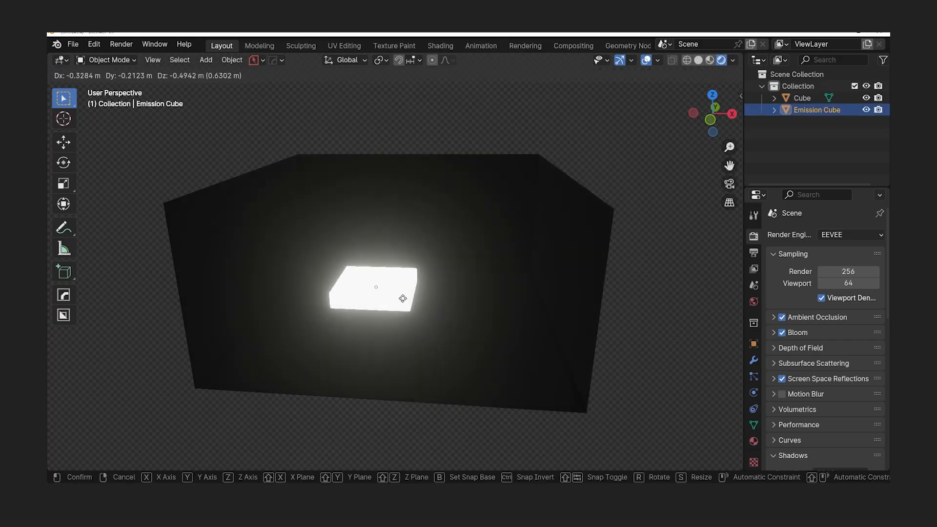
pyautogui.click(424, 248)
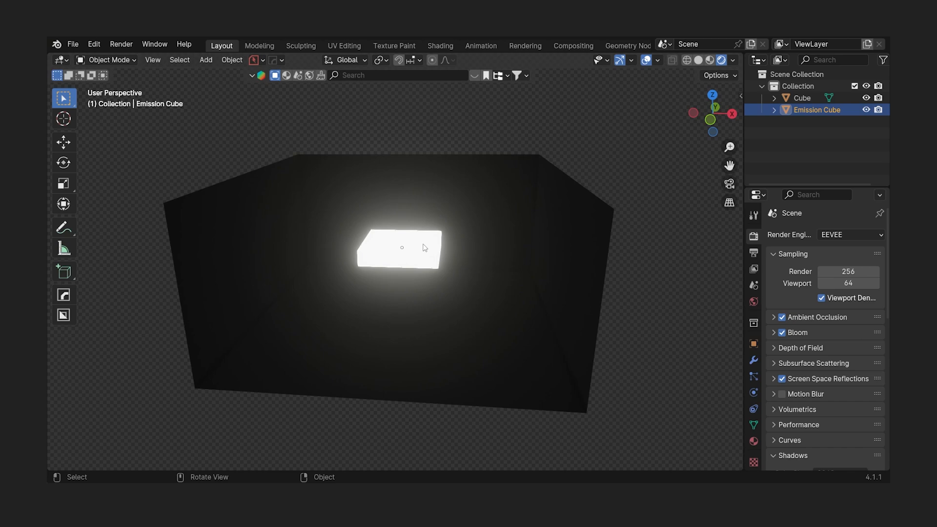
# - Add a Volume light probe and move it 1 m up along Z
pyautogui.hotkey('shift', 'a')
pyautogui.moveTo(425, 246)
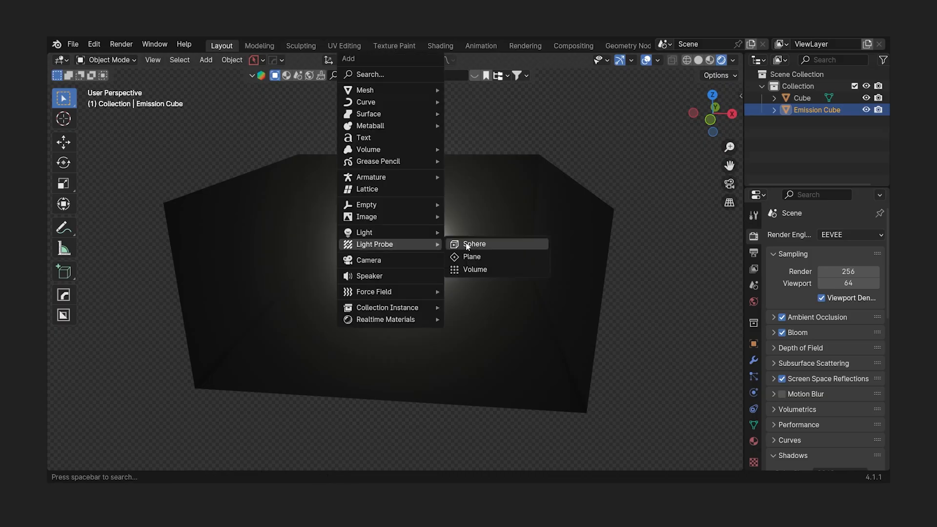
pyautogui.click(471, 270)
pyautogui.press('g')
pyautogui.press('z')
pyautogui.press('1')
pyautogui.press('Return')
# - Scale the Volume light probe by 2 on X and Y, leaving Z out
pyautogui.press('s')
pyautogui.hotkey('shift', 'z')
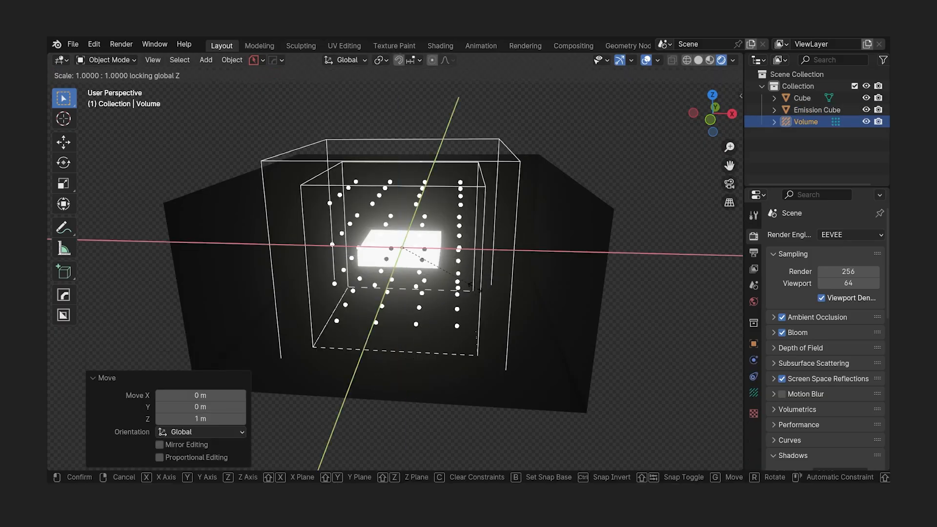
pyautogui.press('2')
pyautogui.press('Return')
# - Bake the indirect lighting for the EEVEE scene
pyautogui.click(753, 393)
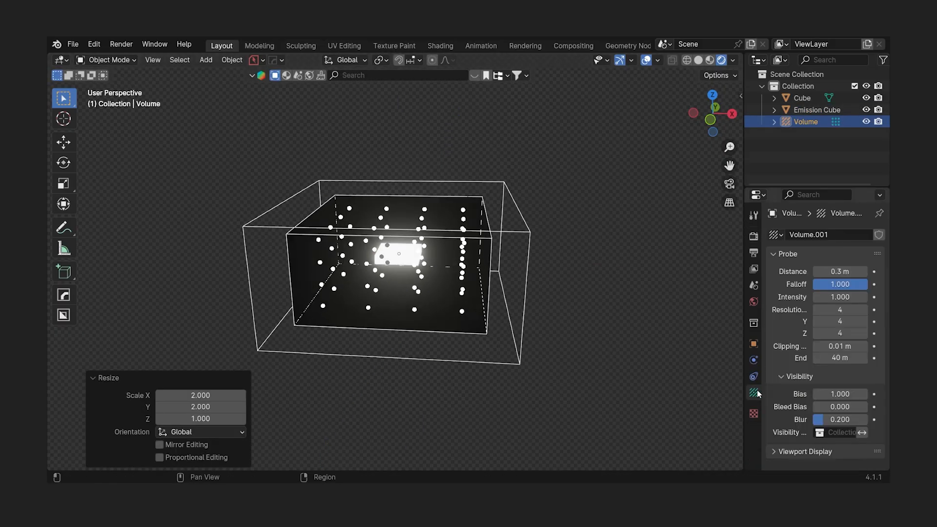
pyautogui.click(753, 236)
pyautogui.scroll(-10, 830, 274)
pyautogui.click(835, 249)
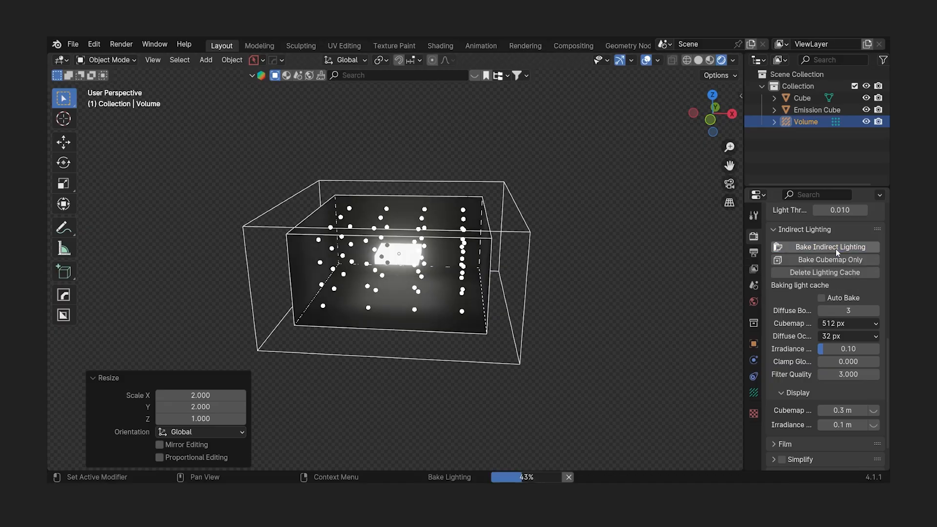
# - Test-move the Emission Cube and the surrounding box to check how the baked lighting behaves, cancelling each move
pyautogui.click(410, 263)
pyautogui.press('g')
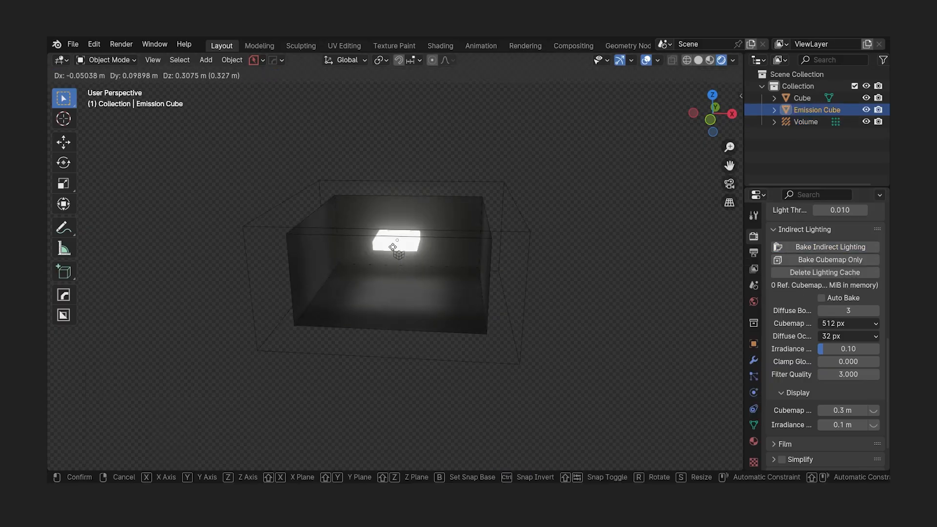
pyautogui.rightClick(437, 245)
pyautogui.click(464, 309)
pyautogui.press('g')
pyautogui.rightClick(512, 274)
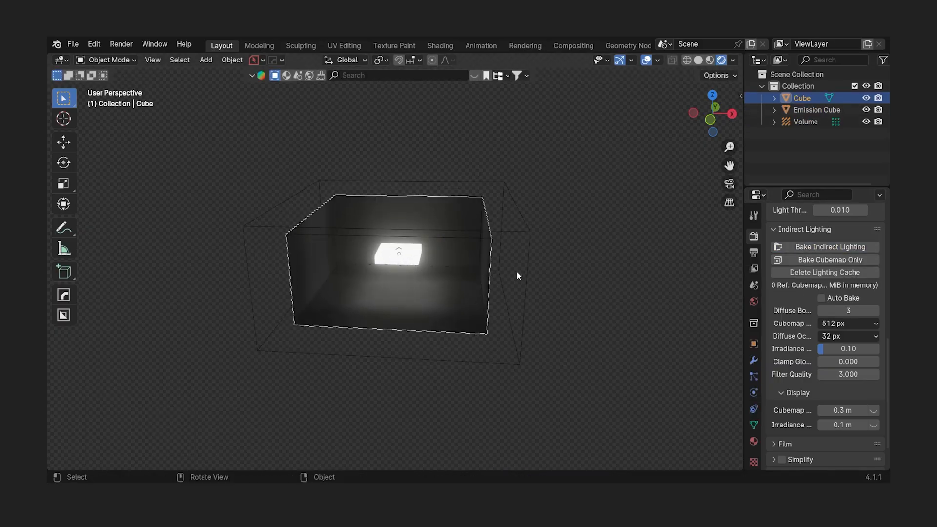
# - Hide the Volume light probe in the viewport
pyautogui.click(519, 271)
pyautogui.press('h')
pyautogui.scroll(3, 471, 333)
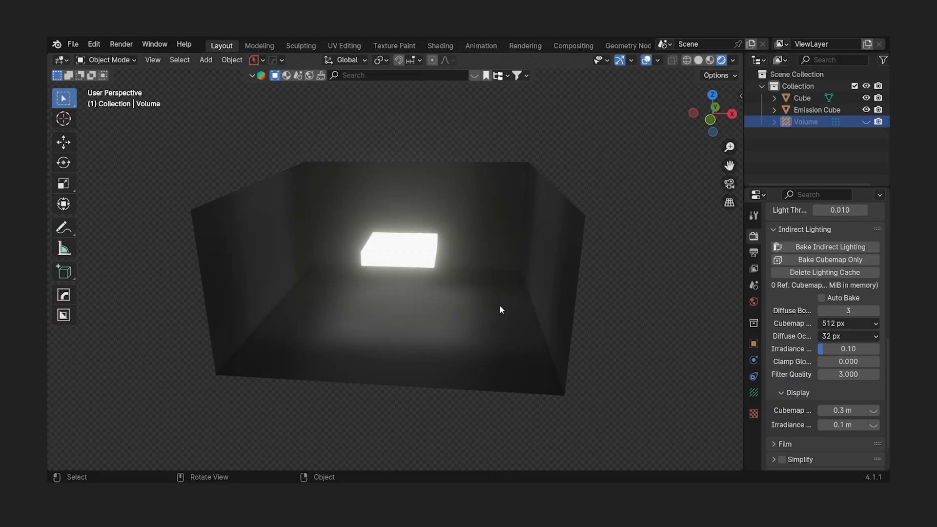
# - Switch the render engine to Cycles
pyautogui.scroll(10, 788, 247)
pyautogui.click(840, 235)
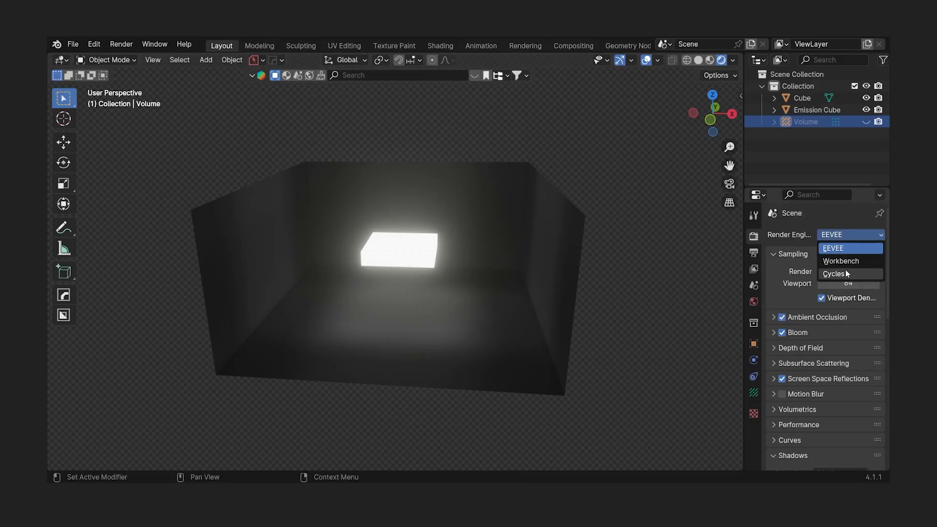
pyautogui.click(845, 271)
# - Move the Emission Cube inside the box to check how its lighting updates in Cycles
pyautogui.click(402, 249)
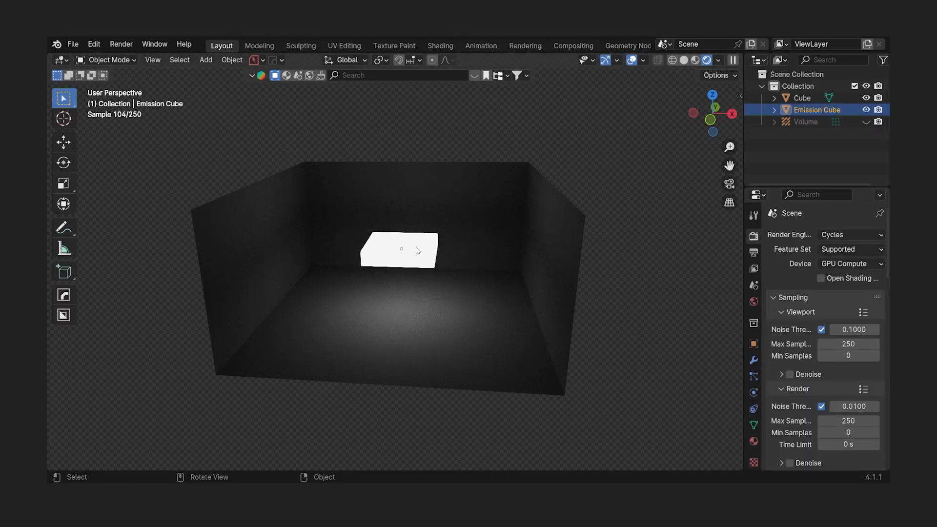
pyautogui.press('g')
pyautogui.click(426, 287)
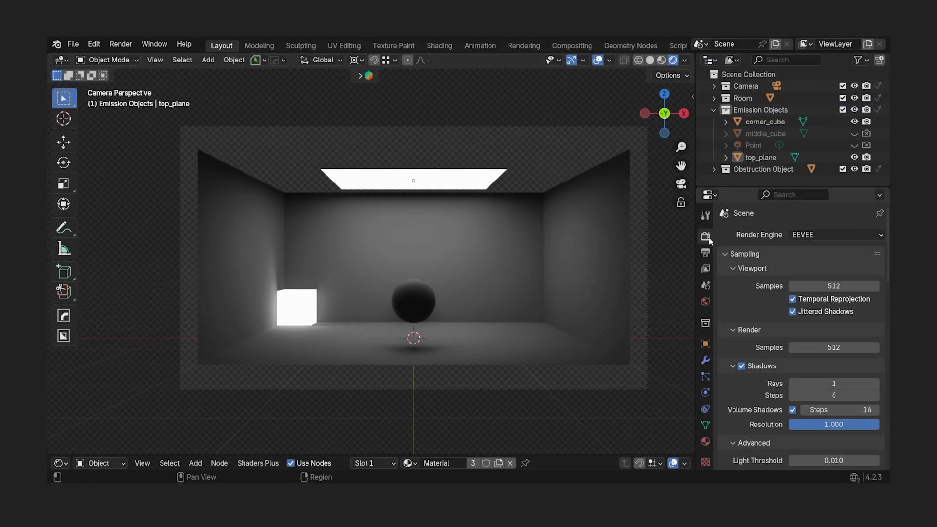
# - Review the EEVEE raytracing settings in the render properties
pyautogui.scroll(-10, 752, 330)
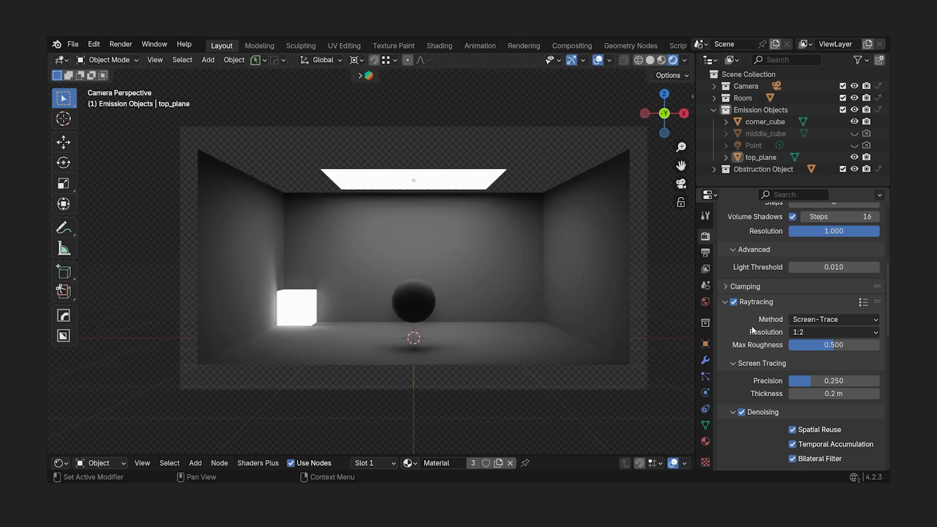
pyautogui.scroll(-8, 752, 330)
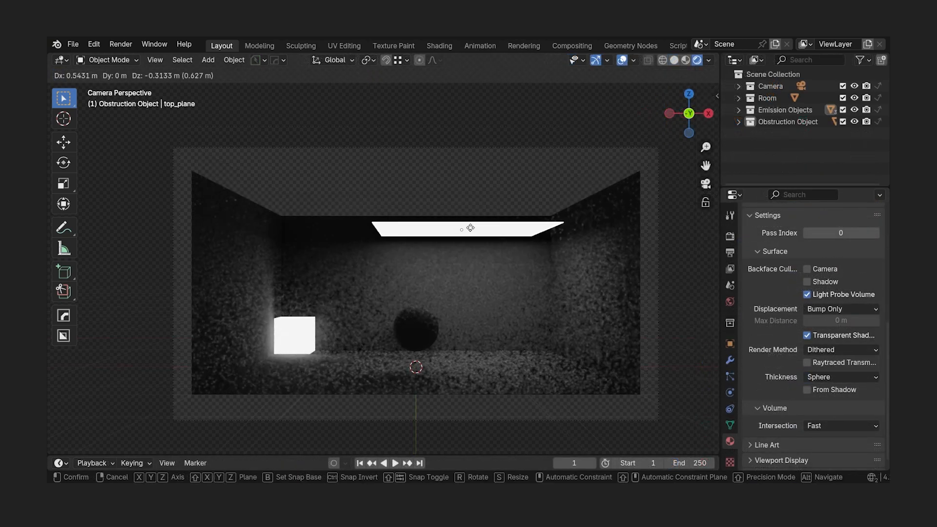
# - Test-move the top plane and the corner cube in the viewport, cancelling both moves, and render the scene for comparison
pyautogui.rightClick(420, 239)
pyautogui.click(299, 329)
pyautogui.press('g')
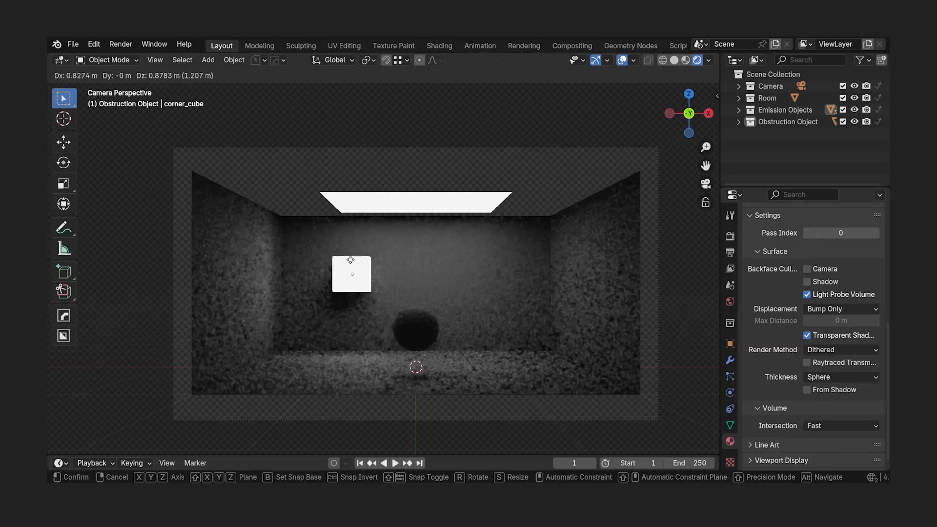
pyautogui.rightClick(360, 265)
pyautogui.press('F12')
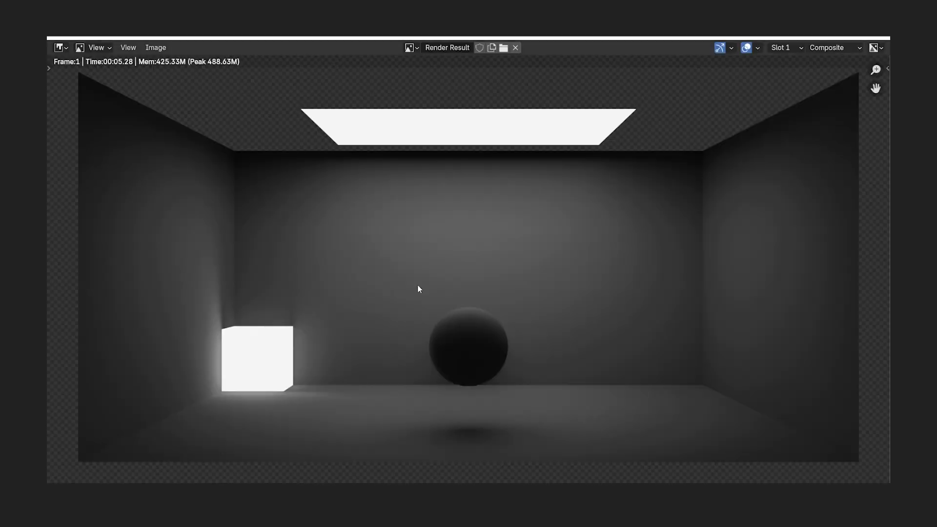
pyautogui.press('Escape')
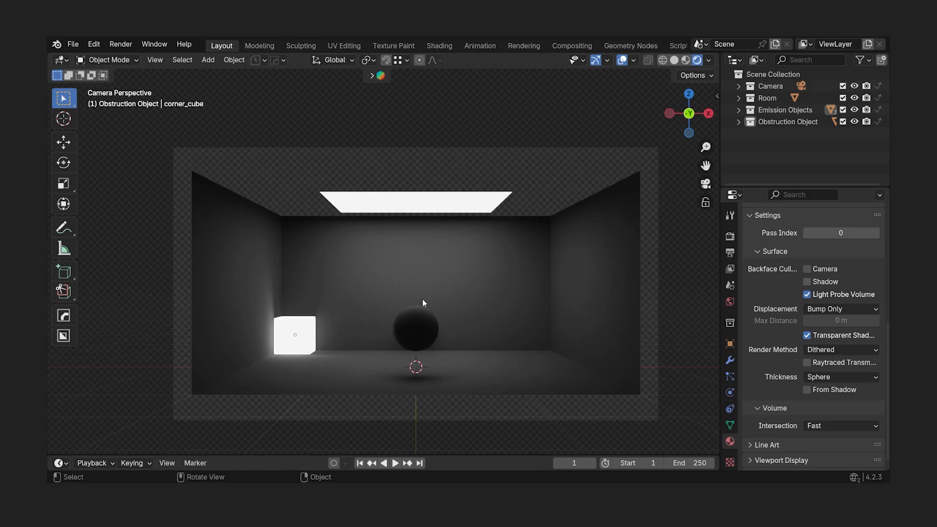
# - Raise the emissive top plane about 0.95 m along Z, out of the camera's view
pyautogui.click(424, 207)
pyautogui.press('g')
pyautogui.press('z')
pyautogui.click(425, 129)
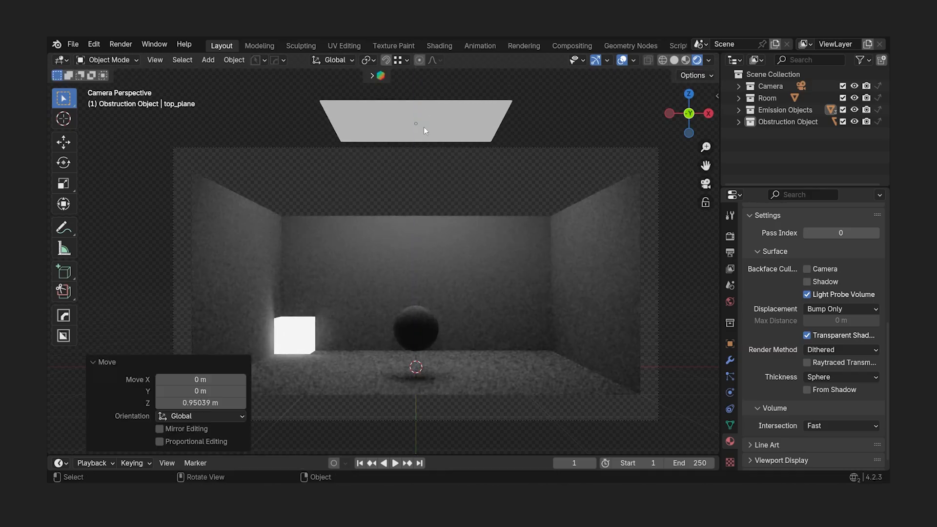
# - Move the sphere about -1.33 m along X in front of the corner cube and scale it by about 2.18
pyautogui.click(422, 328)
pyautogui.press('g')
pyautogui.press('x')
pyautogui.click(299, 324)
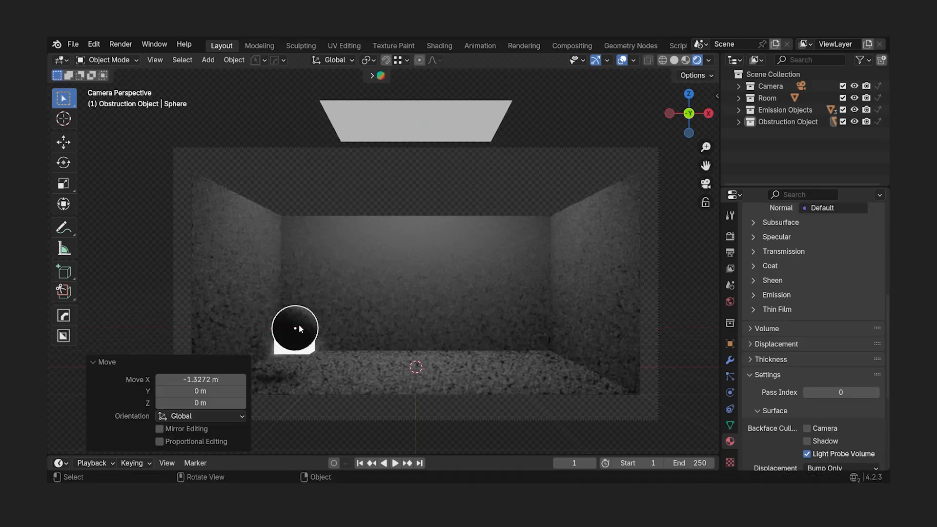
pyautogui.press('s')
pyautogui.click(412, 270)
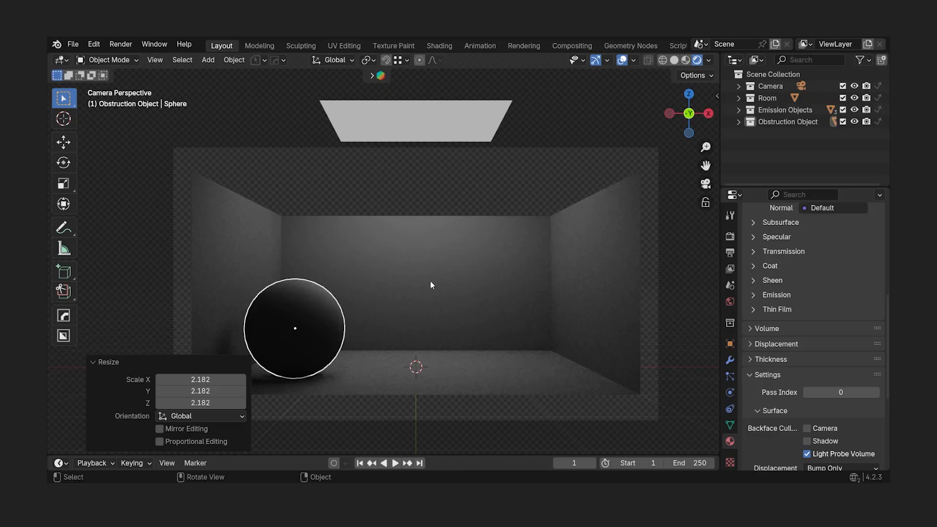
# - Render the scene with both emitters out of the camera's sight and inspect the lighting
pyautogui.press('F12')
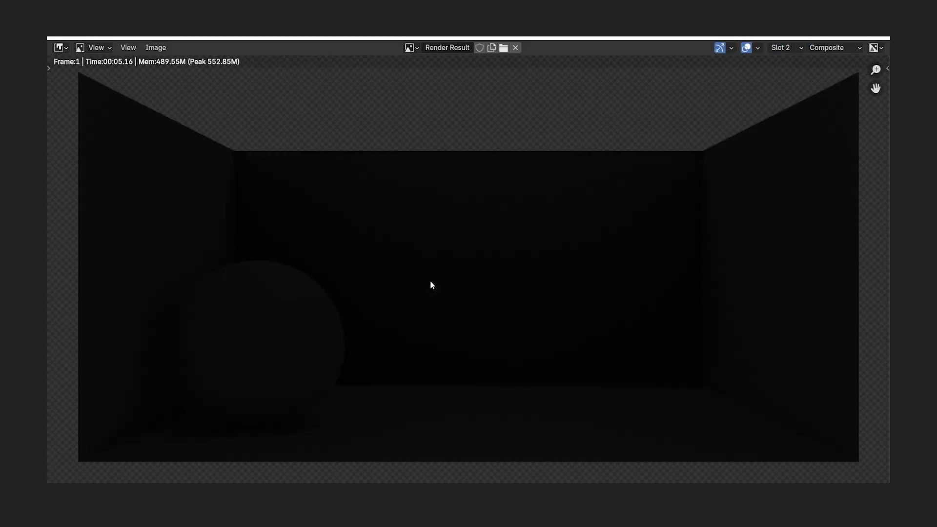
pyautogui.press('Escape')
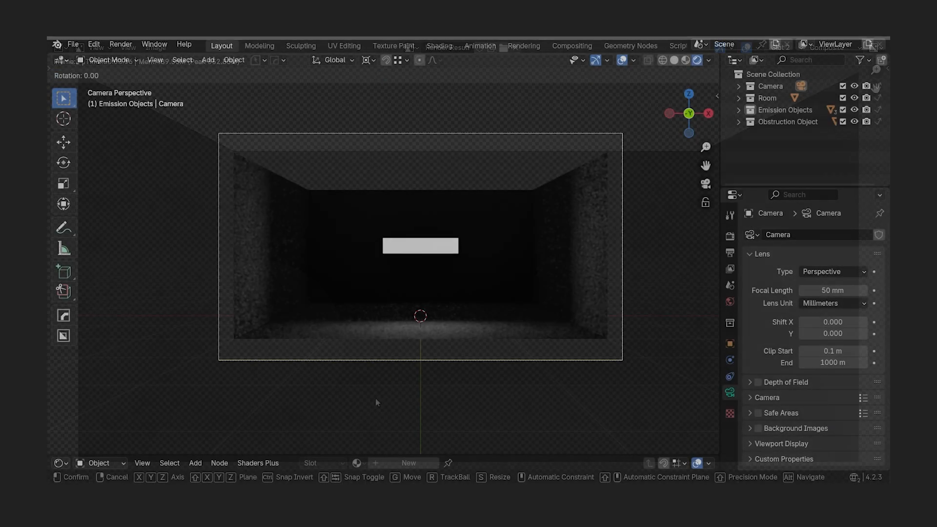
# - Rotate the camera about 5.3° around the X axis
pyautogui.press('r')
pyautogui.press('x')
pyautogui.click(534, 280)
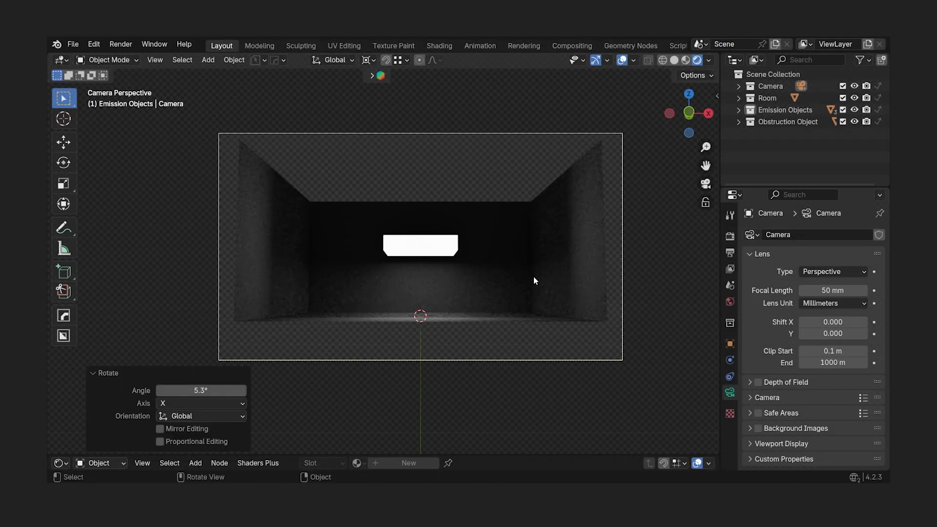
# - Rotate the camera about -19.3° around the X axis to look down on the emissive middle cube
pyautogui.press('r')
pyautogui.press('x')
pyautogui.click(536, 233)
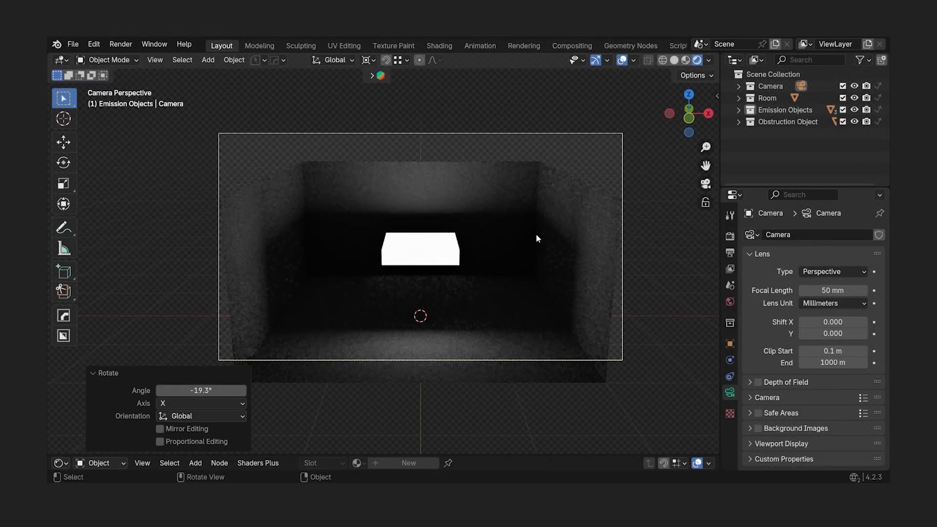
# - Rotate the camera around the Z axis by about 20.4°, and in the opposite direction by about -36.4°
pyautogui.press('r')
pyautogui.press('z')
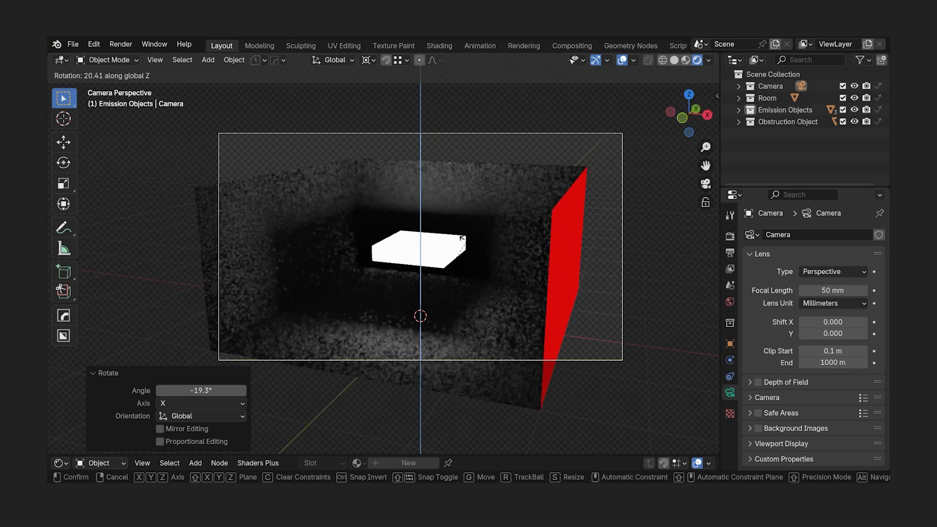
pyautogui.click(467, 241)
pyautogui.press('r')
pyautogui.press('z')
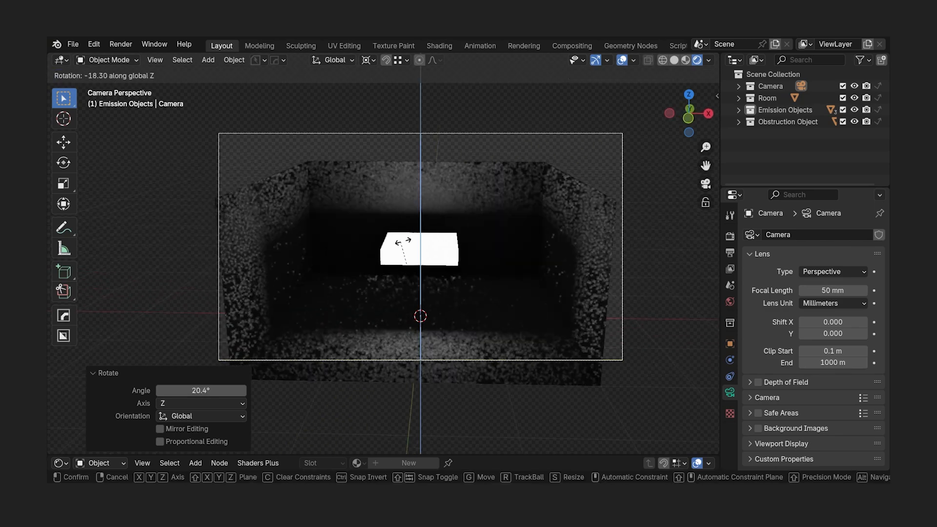
pyautogui.click(416, 243)
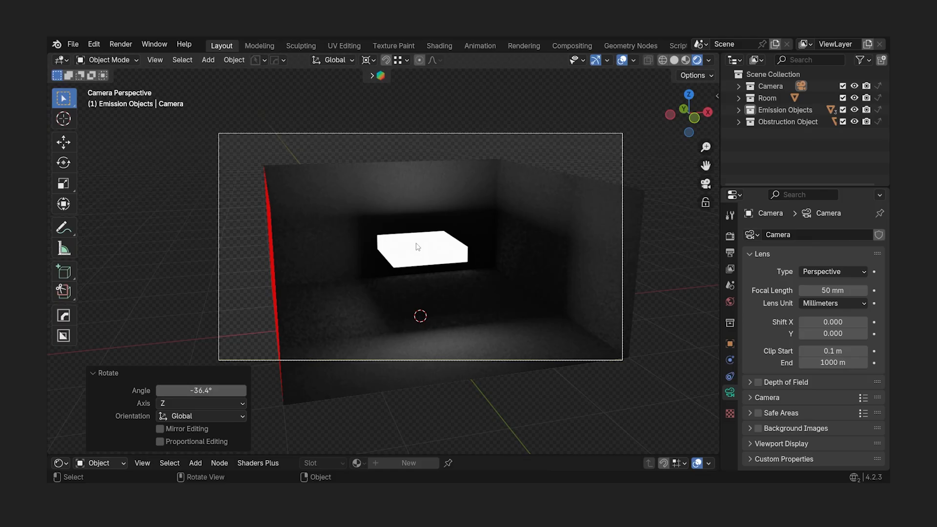
# - Hide middle_cube and show the Point light in the Emission Objects collection
pyautogui.click(739, 110)
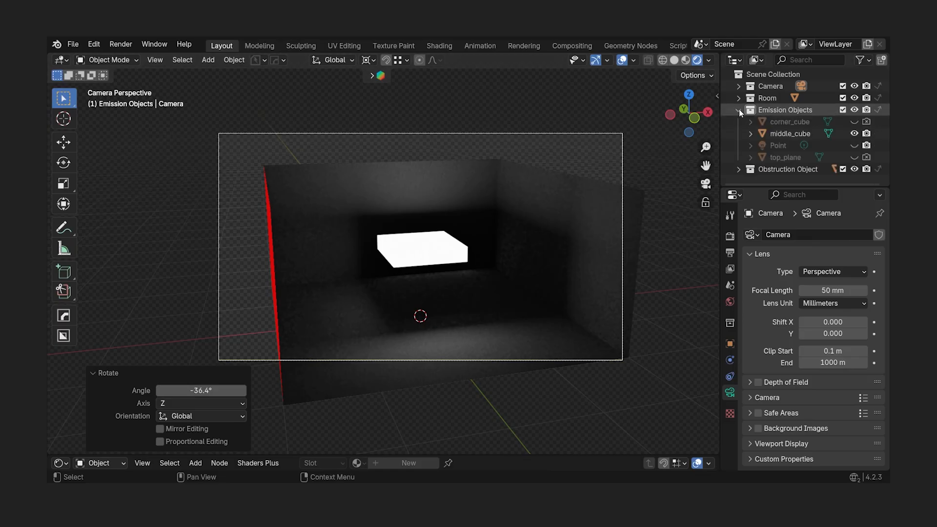
pyautogui.click(859, 134)
pyautogui.click(855, 146)
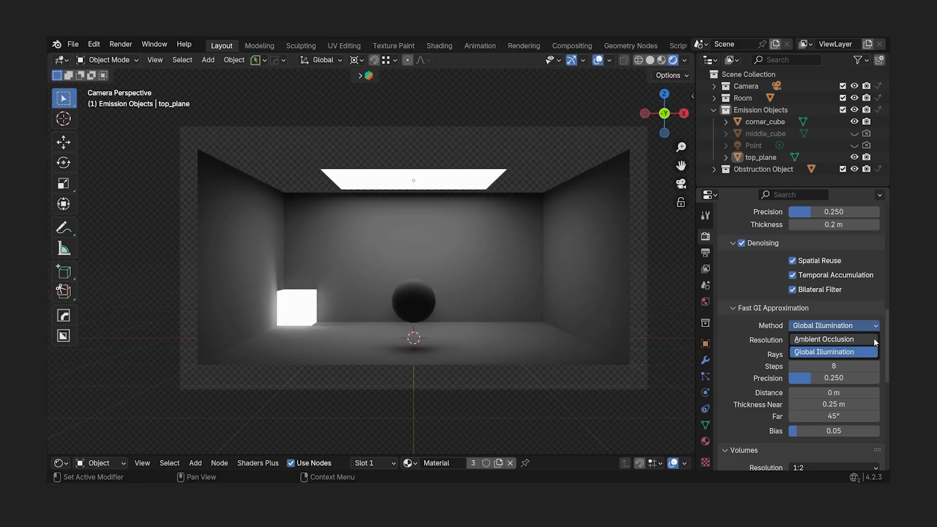
# - Switch the Fast GI Approximation method to Ambient Occlusion to compare the lighting, and return it to Global Illumination
pyautogui.click(874, 340)
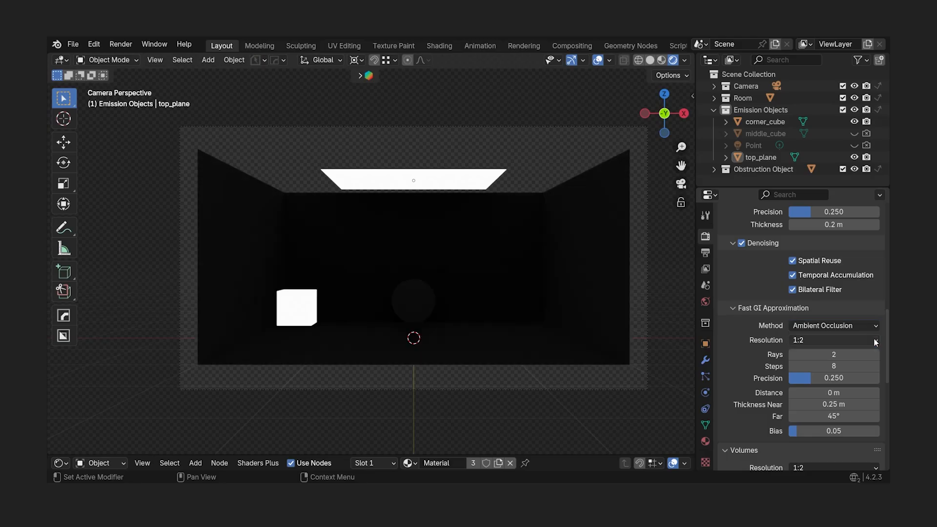
pyautogui.click(876, 327)
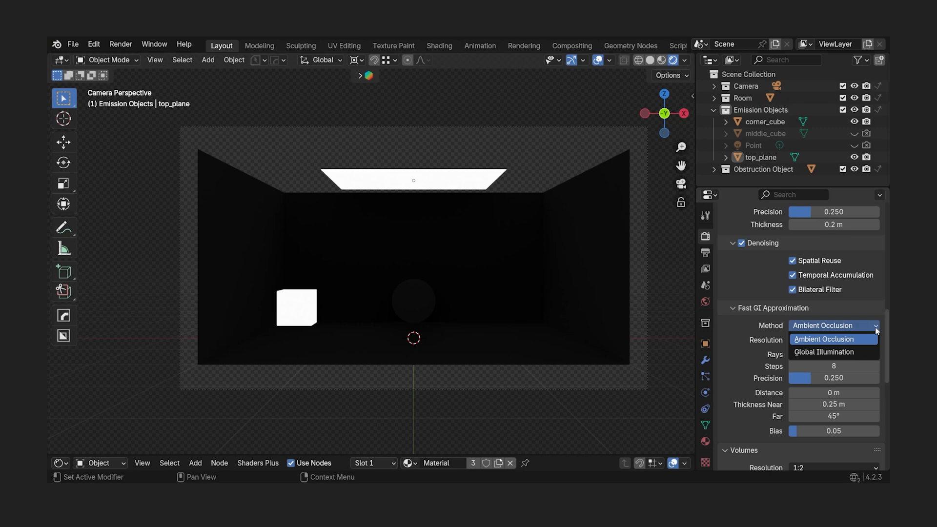
pyautogui.click(867, 352)
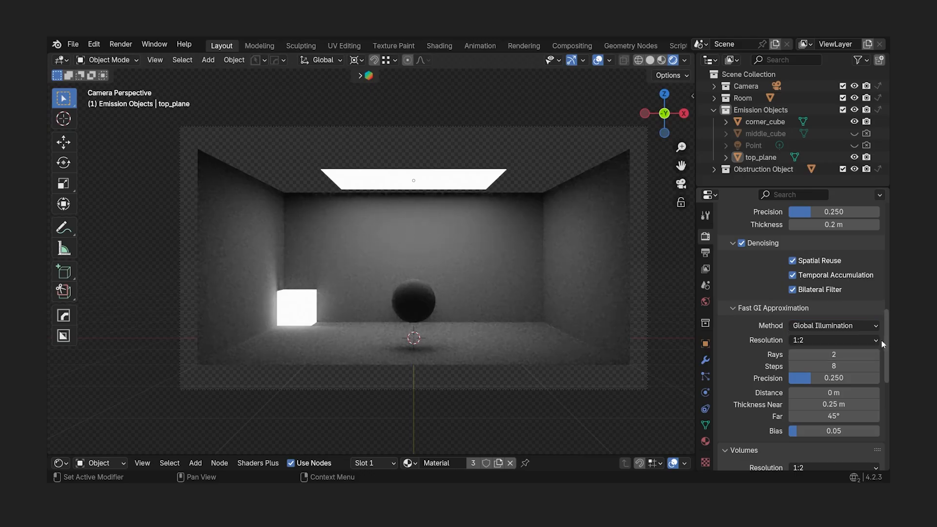
# - Set both the Fast GI Approximation resolution and the Raytracing resolution to 1:1
pyautogui.click(872, 341)
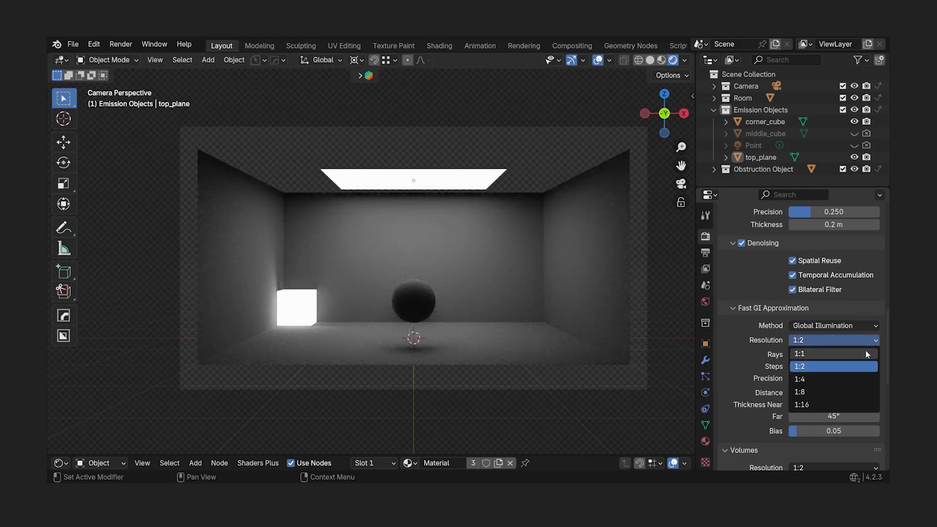
pyautogui.click(866, 354)
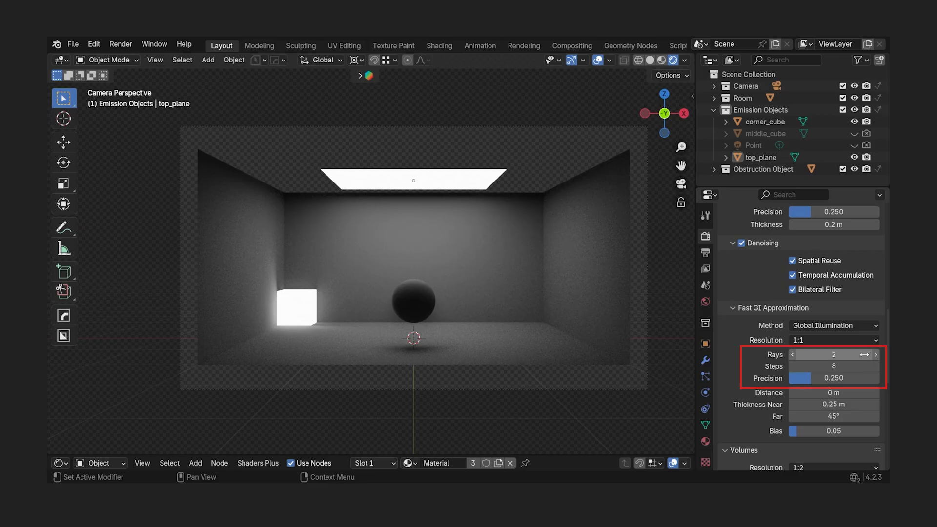
pyautogui.scroll(6, 878, 315)
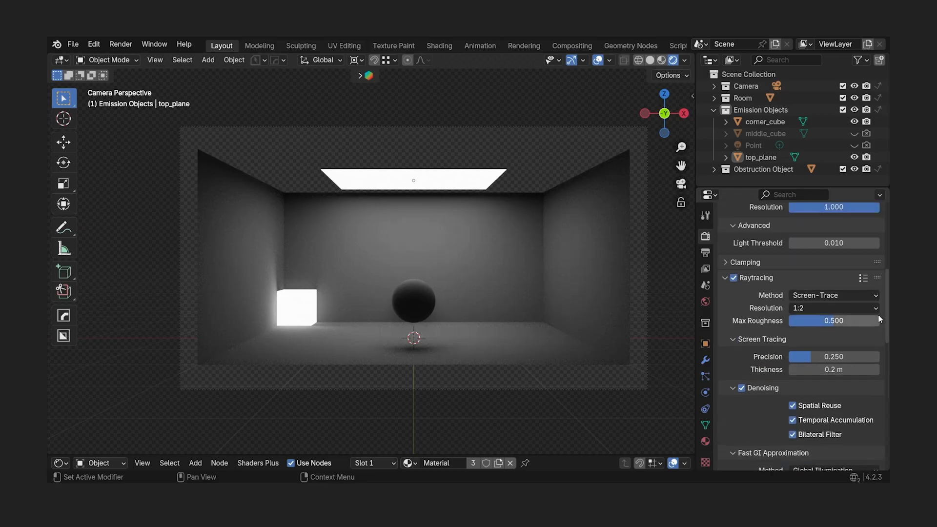
pyautogui.click(876, 307)
pyautogui.click(868, 320)
pyautogui.scroll(8, 883, 315)
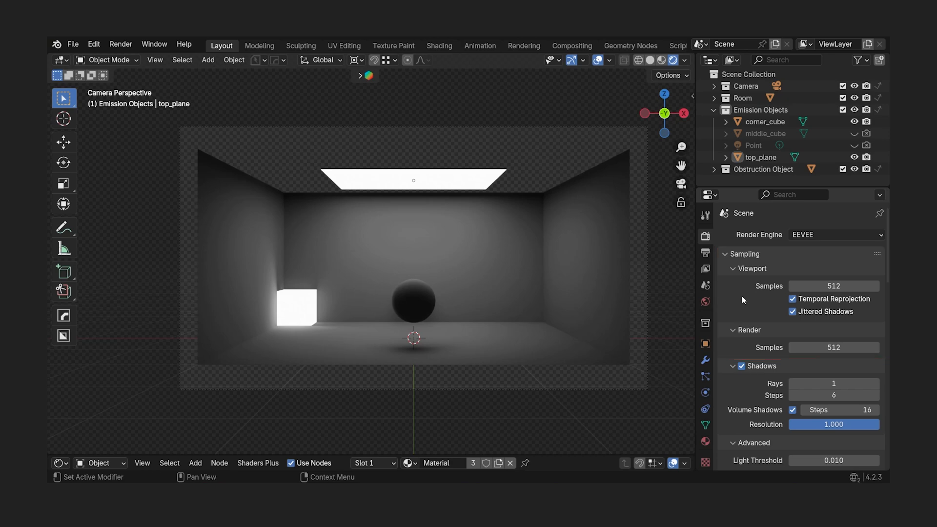
# - Turn Raytracing off to compare the room's lighting and turn it back on
pyautogui.scroll(-10, 742, 299)
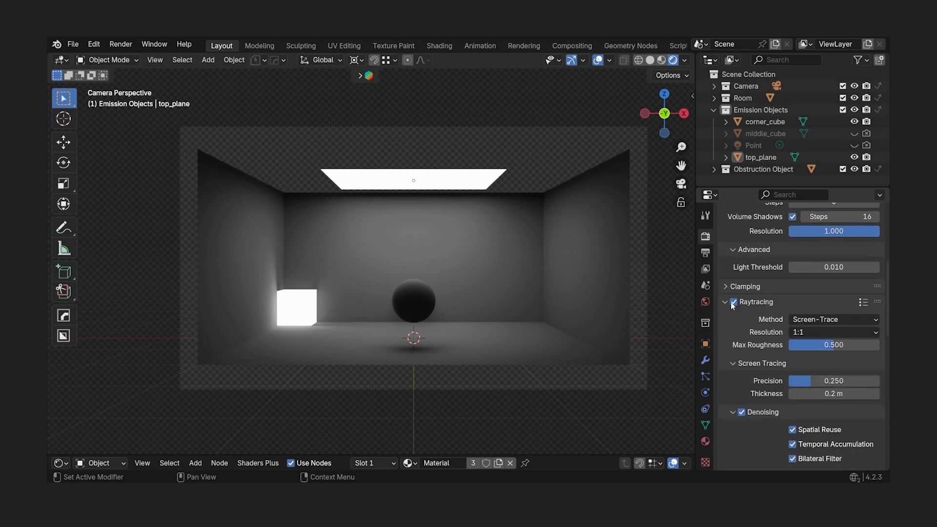
pyautogui.click(733, 302)
pyautogui.click(724, 302)
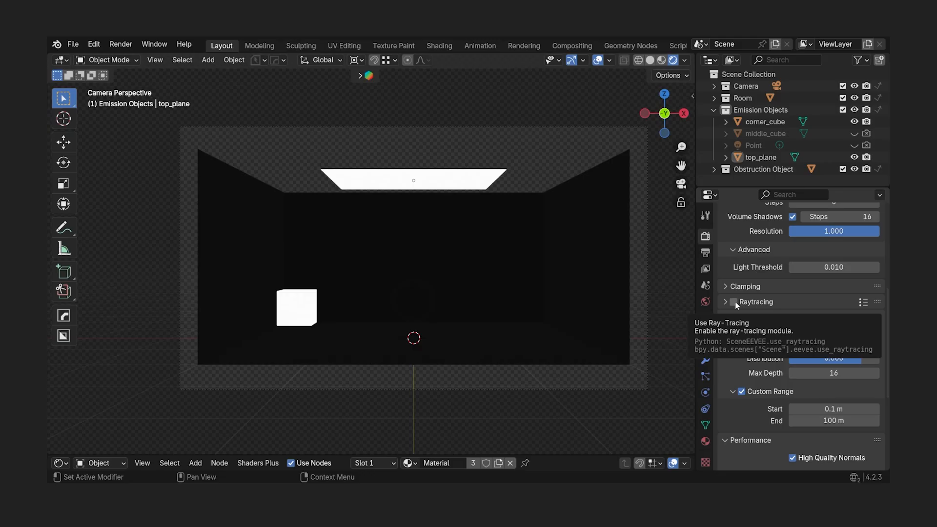
pyautogui.click(734, 302)
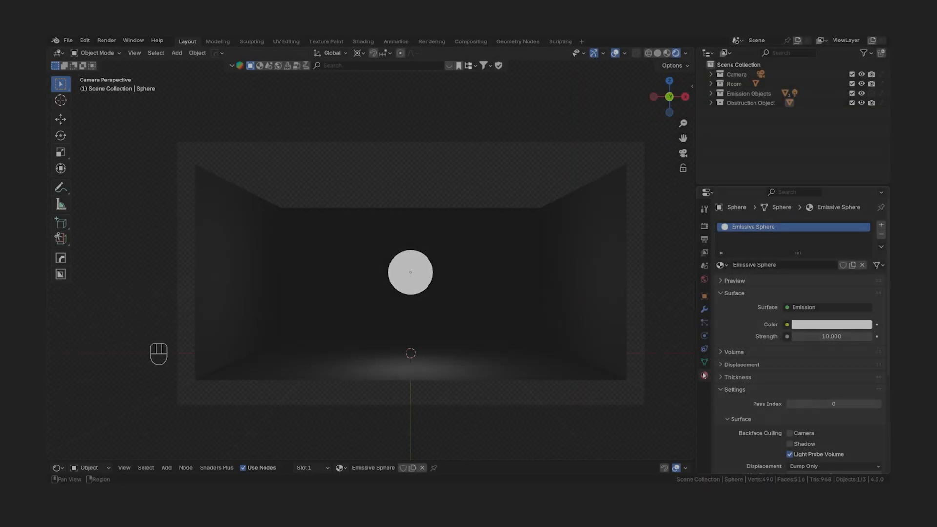
# - Try changing the render method of the Emissive Sphere material and return it to Dithered
pyautogui.scroll(-5, 800, 341)
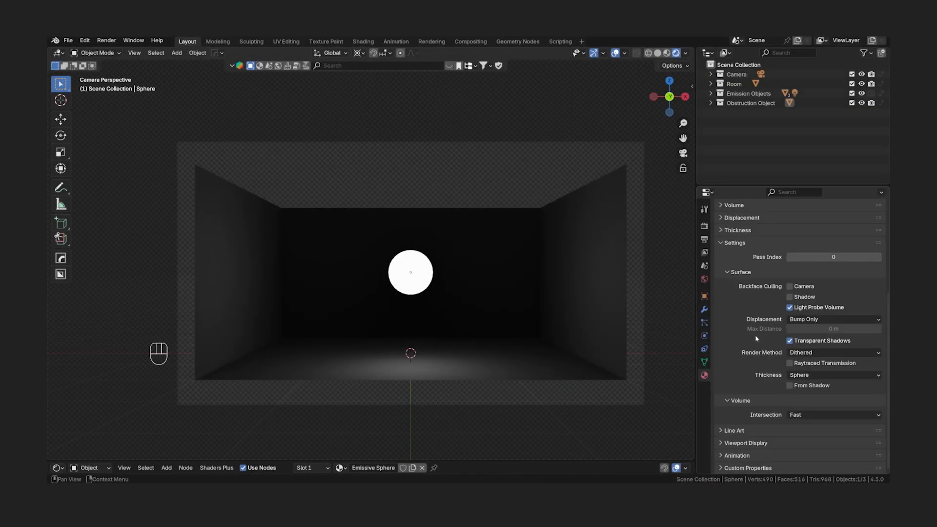
pyautogui.click(832, 363)
pyautogui.click(791, 372)
pyautogui.click(800, 364)
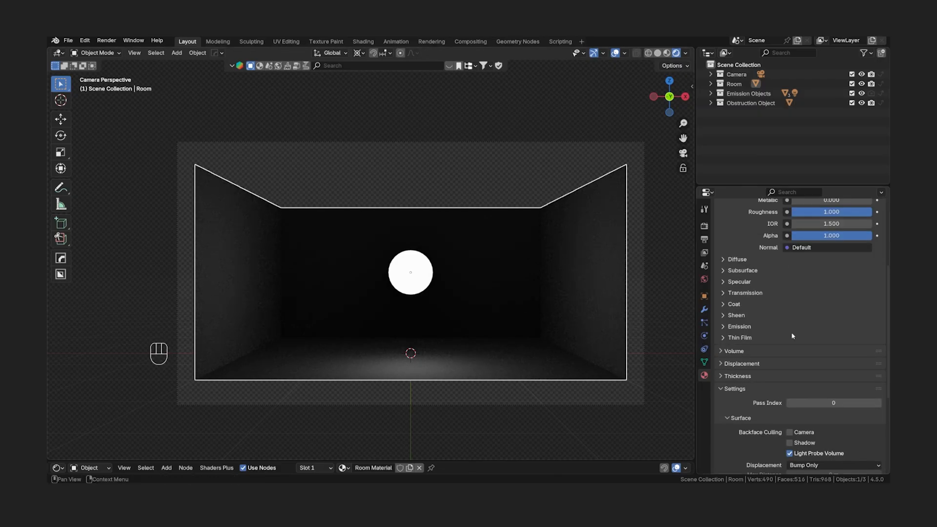
# - Switch the Room Material's render method to Blended to compare the lighting, and restore Dithered
pyautogui.scroll(-8, 809, 342)
pyautogui.click(809, 352)
pyautogui.click(803, 374)
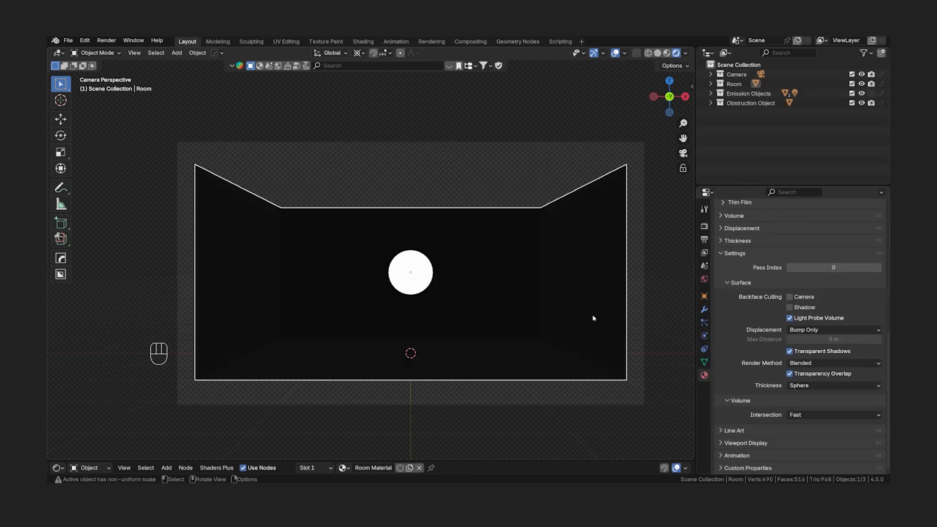
pyautogui.click(832, 363)
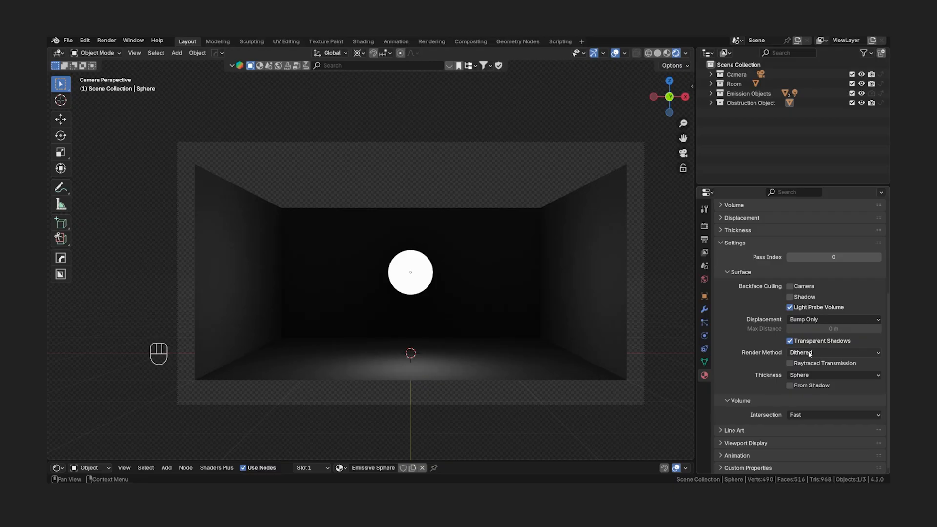
# - Enable Raytraced Transmission on the Emissive Sphere material and on the Room Material
pyautogui.click(789, 363)
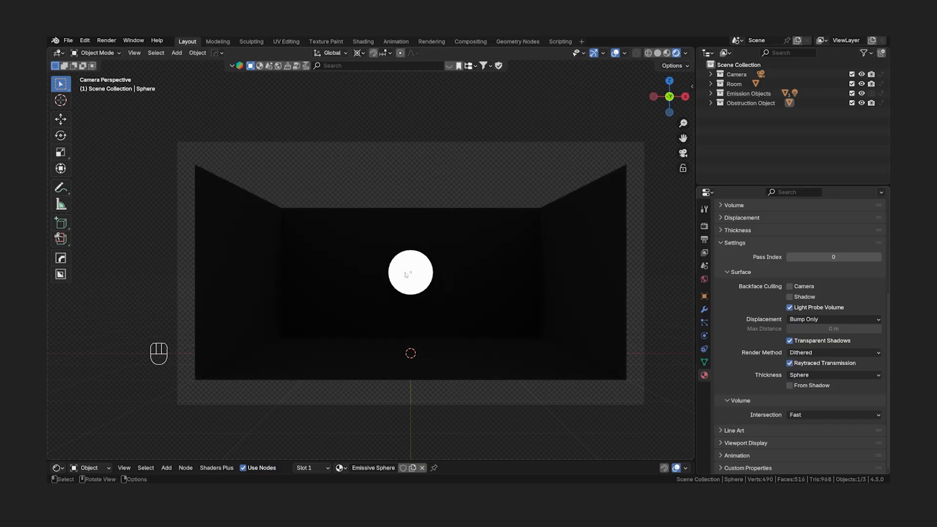
pyautogui.click(524, 278)
pyautogui.scroll(-6, 775, 321)
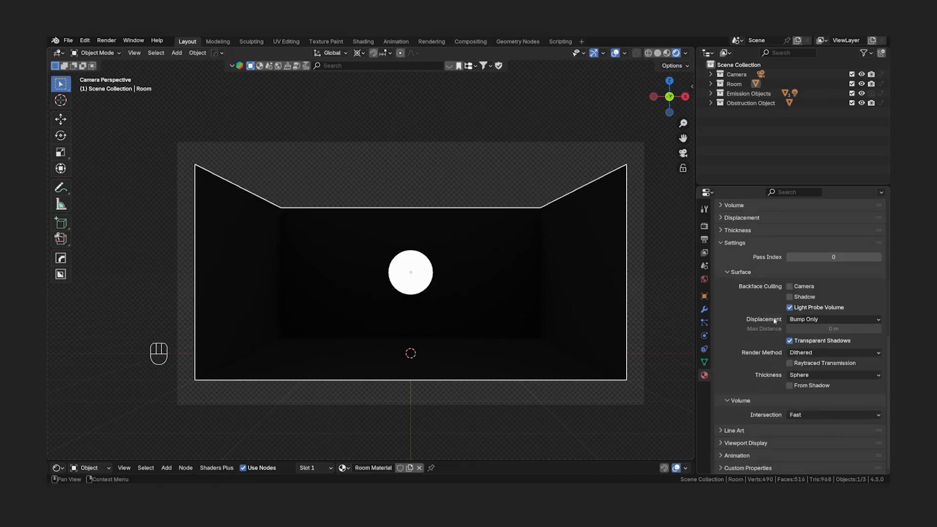
pyautogui.click(790, 363)
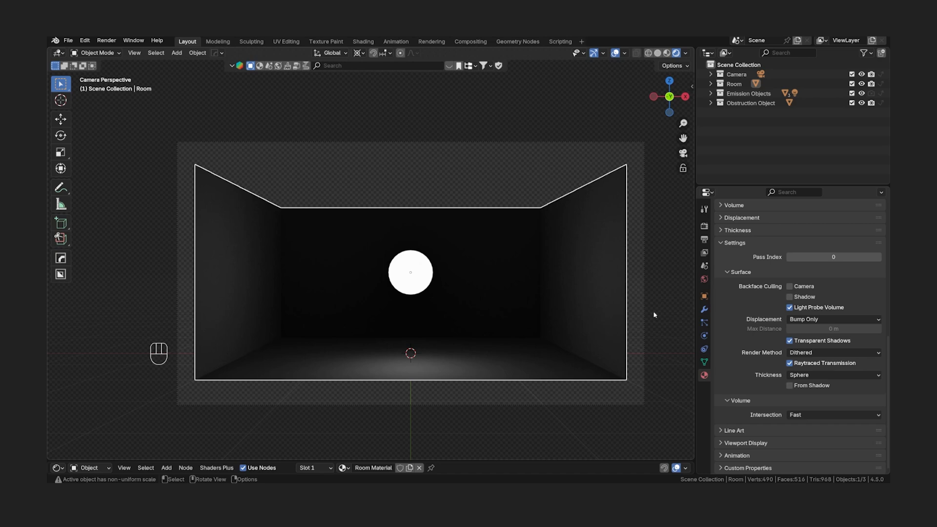
# - Disable Raytraced Transmission on the Room Material and on the Emissive Sphere material
pyautogui.click(790, 364)
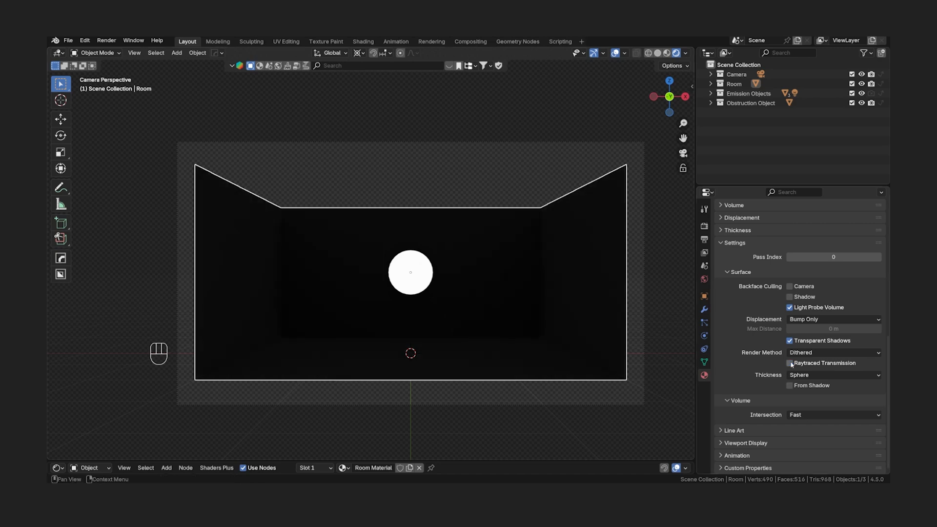
pyautogui.click(421, 274)
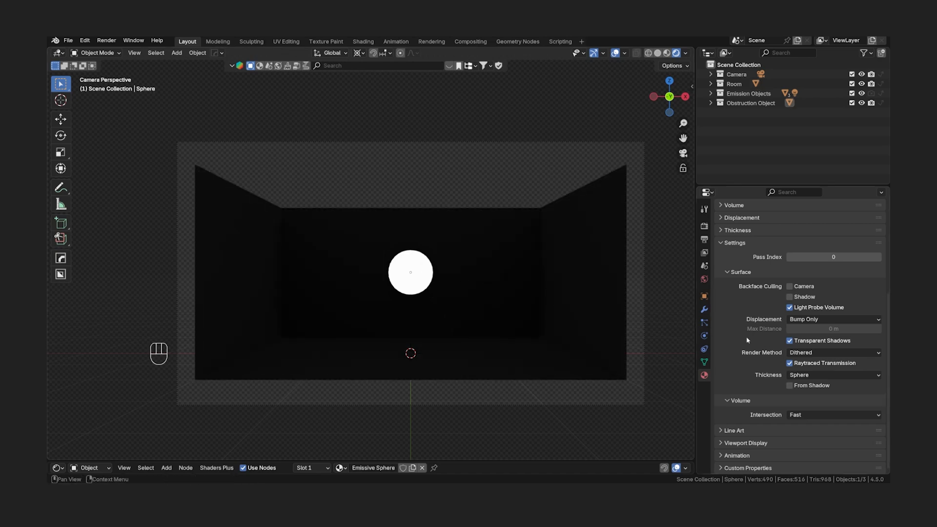
pyautogui.click(790, 363)
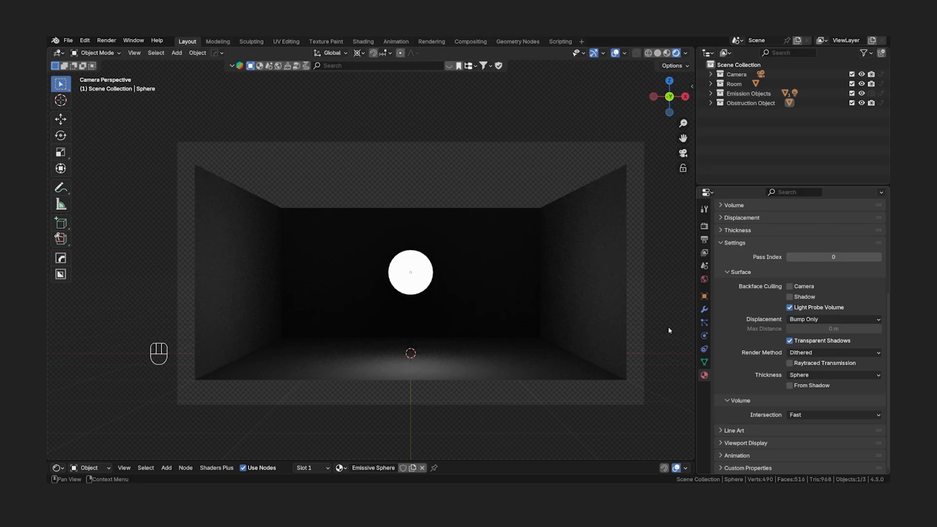